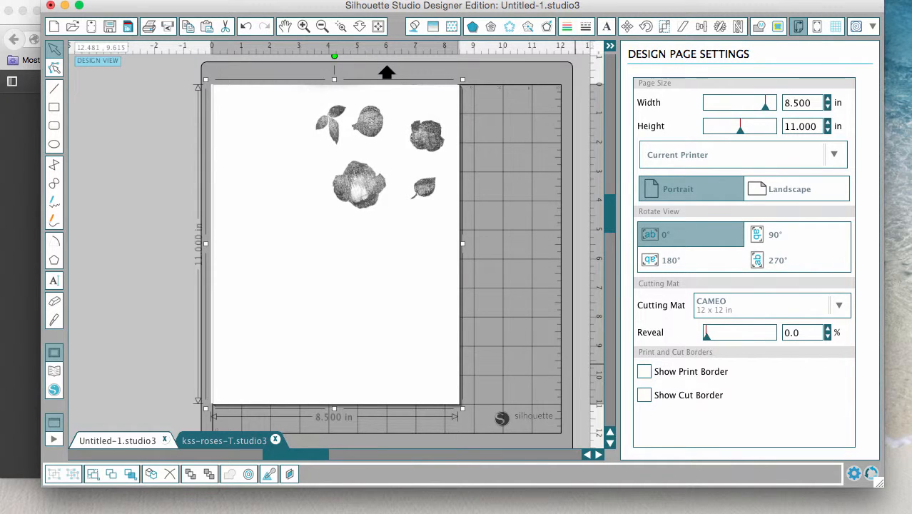
Switch to the browser's Designer Edition overview PDF and review the feature comparison between the Basic and Designer editions.
right_click(835, 513)
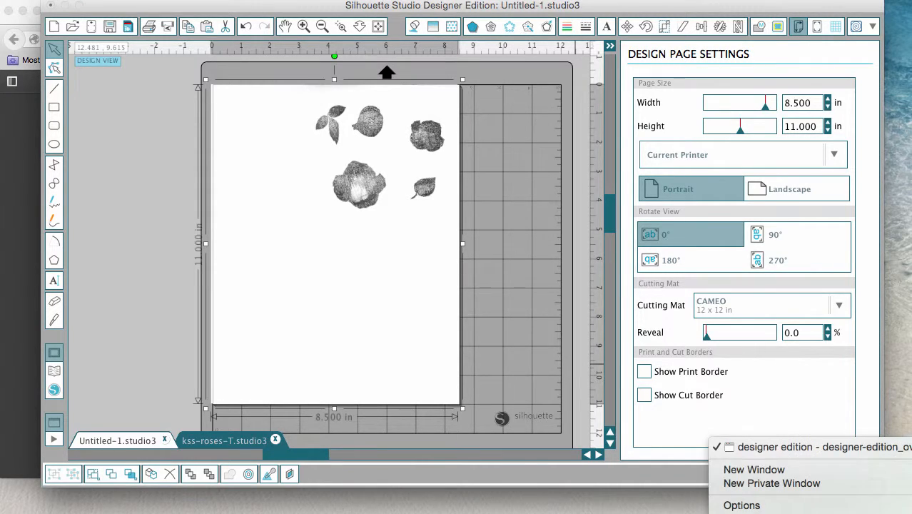
left_click(787, 451)
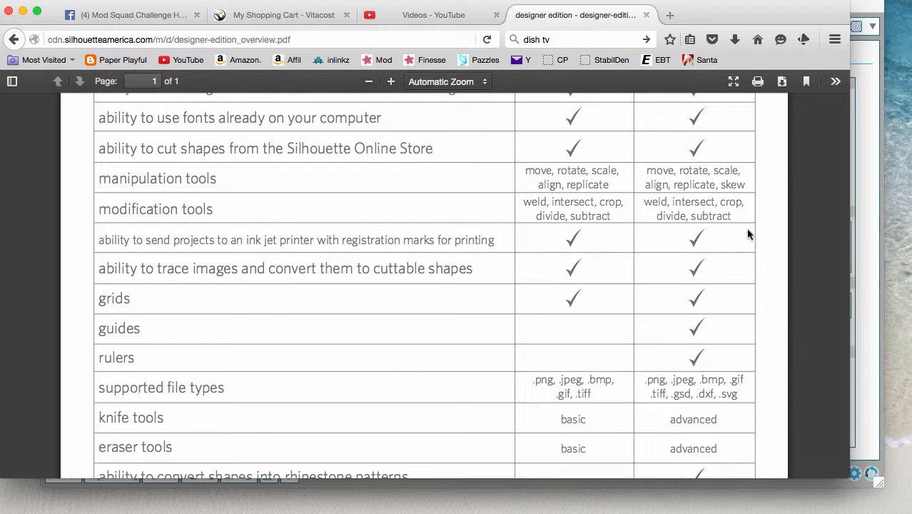
scroll(817, 203, "up", 6)
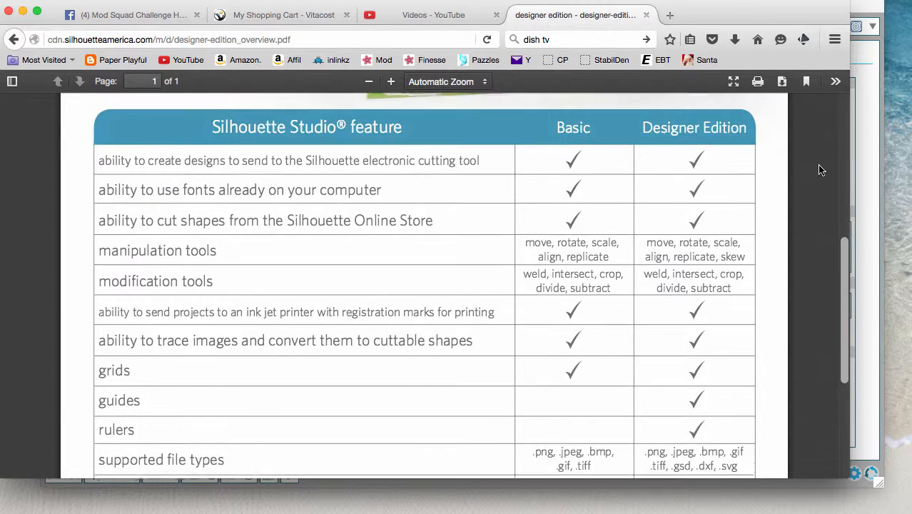
scroll(824, 254, "up", 5)
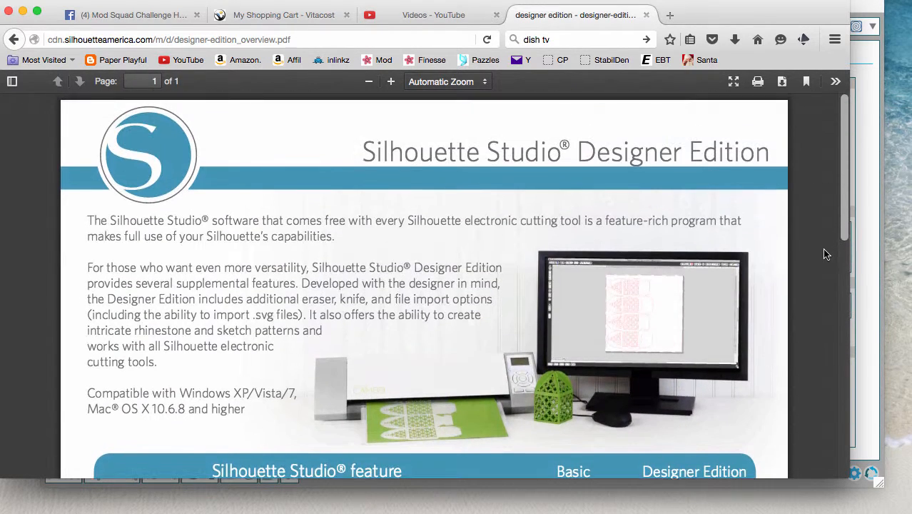
scroll(824, 254, "down", 6)
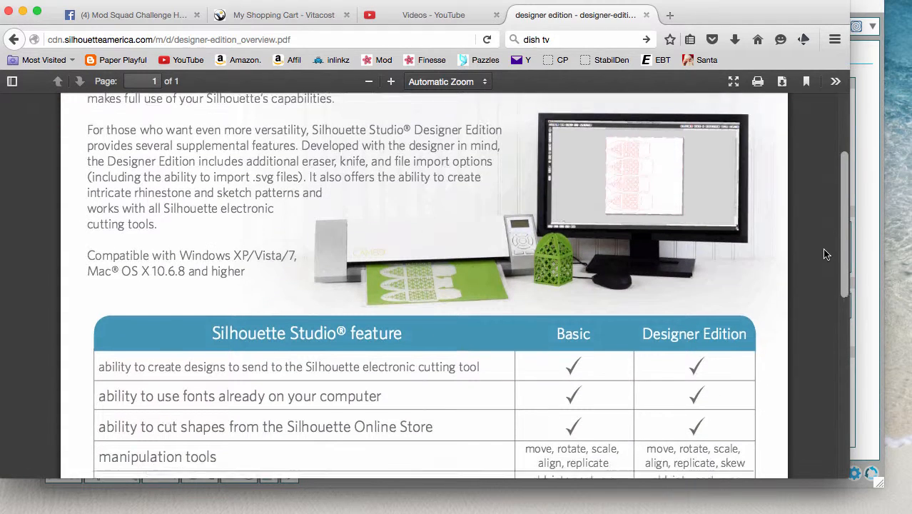
scroll(824, 254, "down", 3)
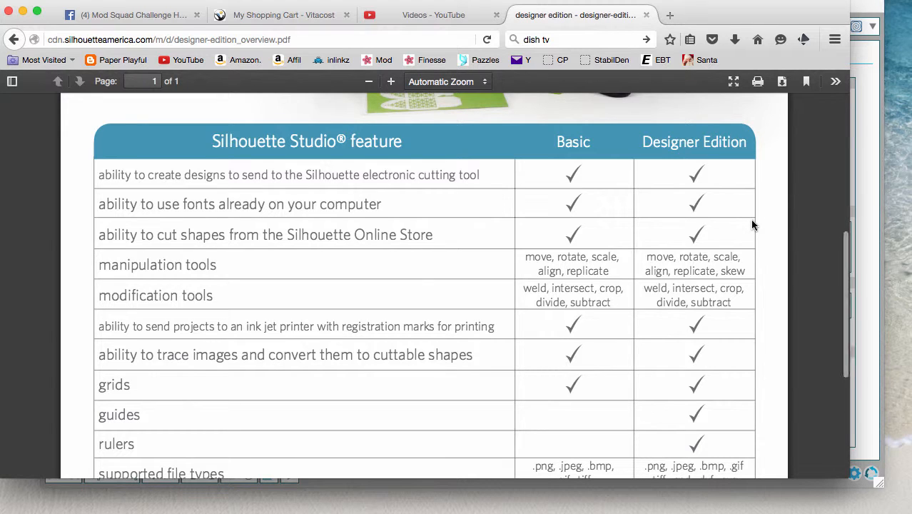
scroll(752, 225, "down", 2)
scroll(752, 225, "down", 5)
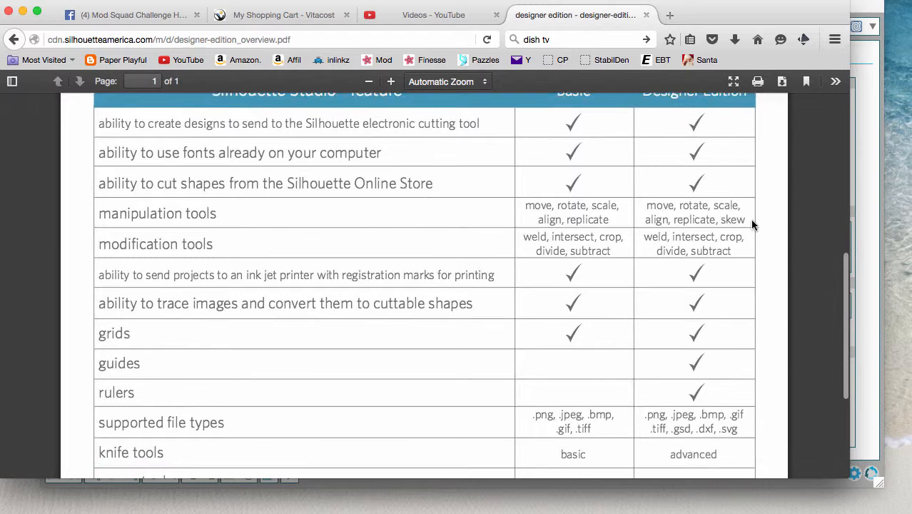
scroll(752, 226, "down", 1)
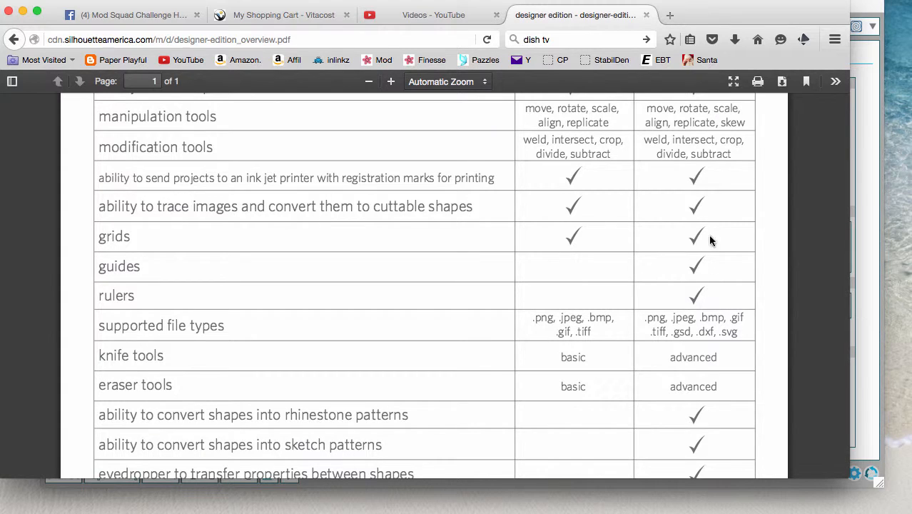
scroll(710, 272, "down", 2)
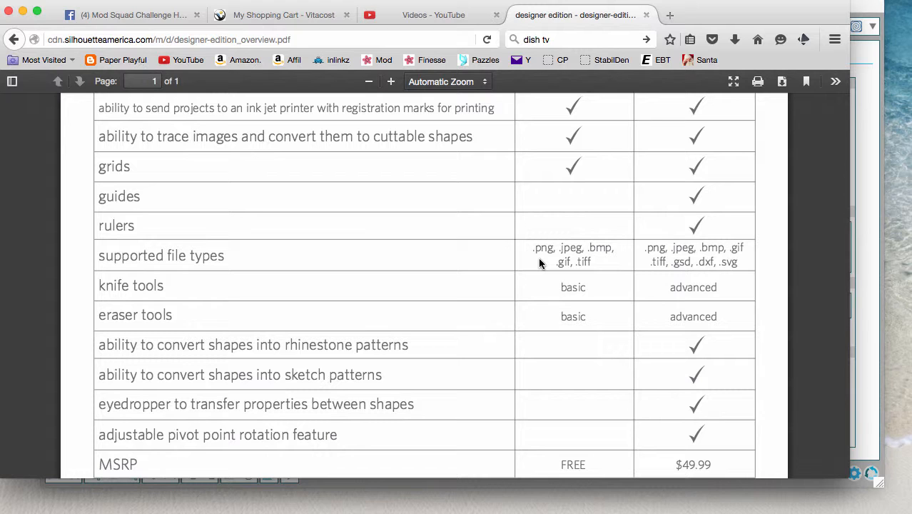
scroll(534, 294, "down", 1)
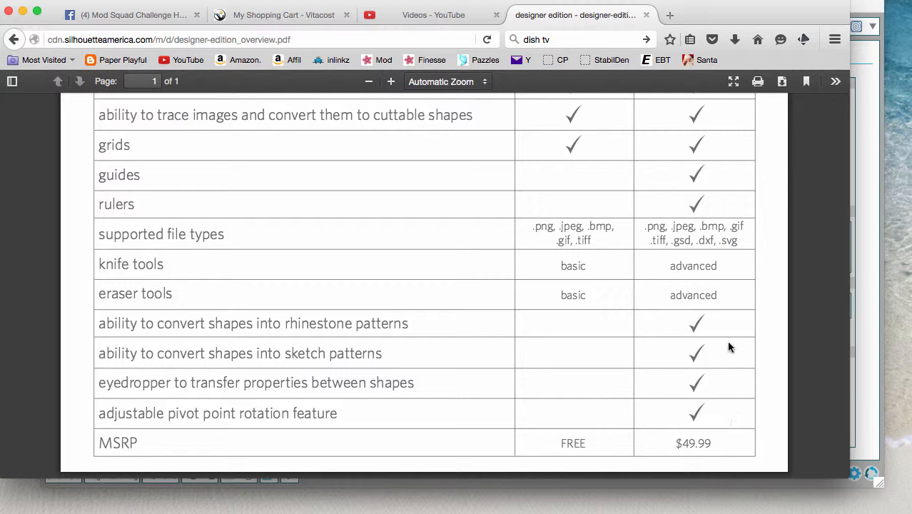
scroll(729, 347, "up", 10)
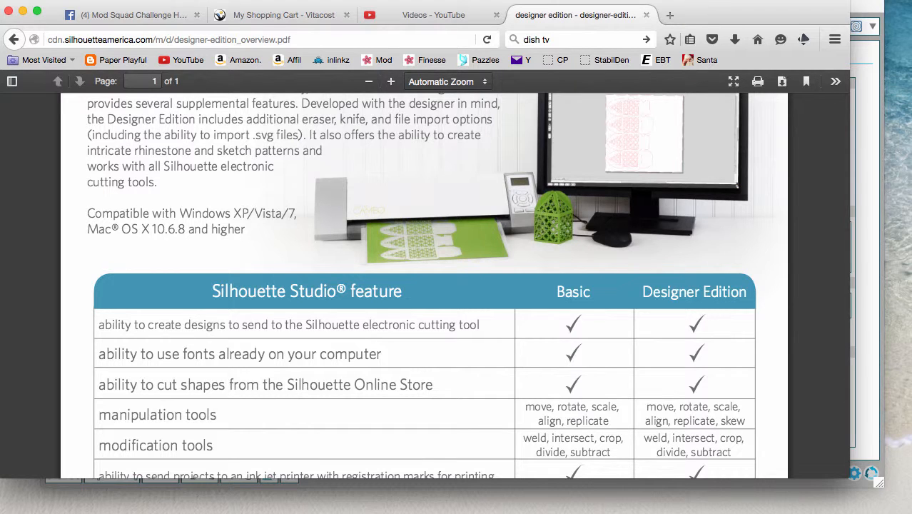
Switch back to Silhouette Studio and select a trace area about 4.84 by 3.87 in around all five stamped flower and leaf images.
key("super+Tab")
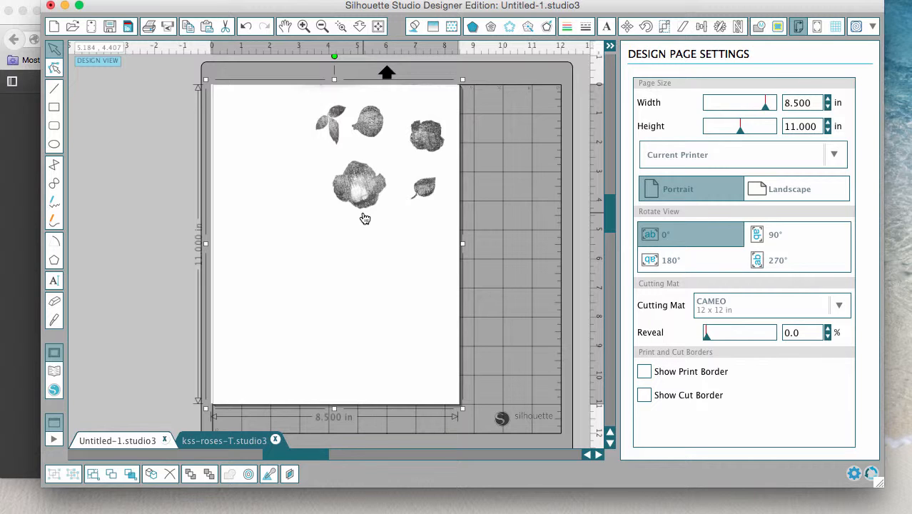
left_click(302, 26)
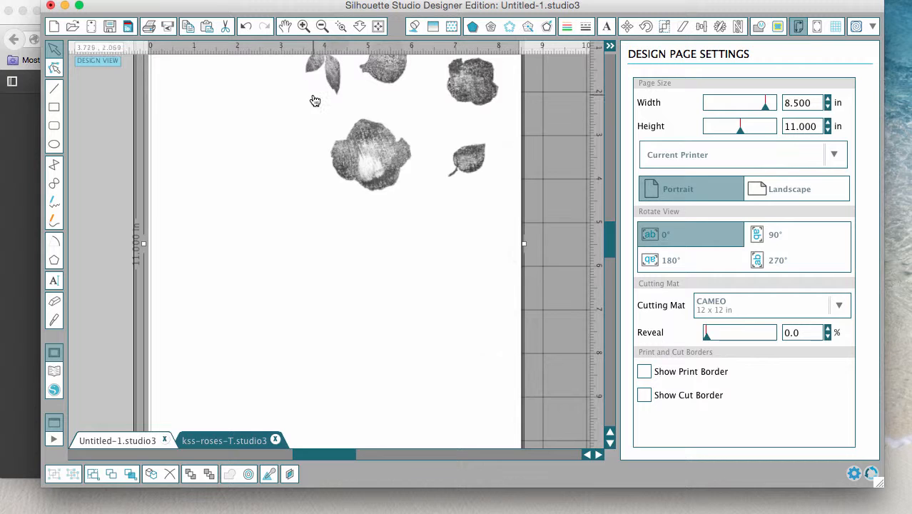
left_click(302, 26)
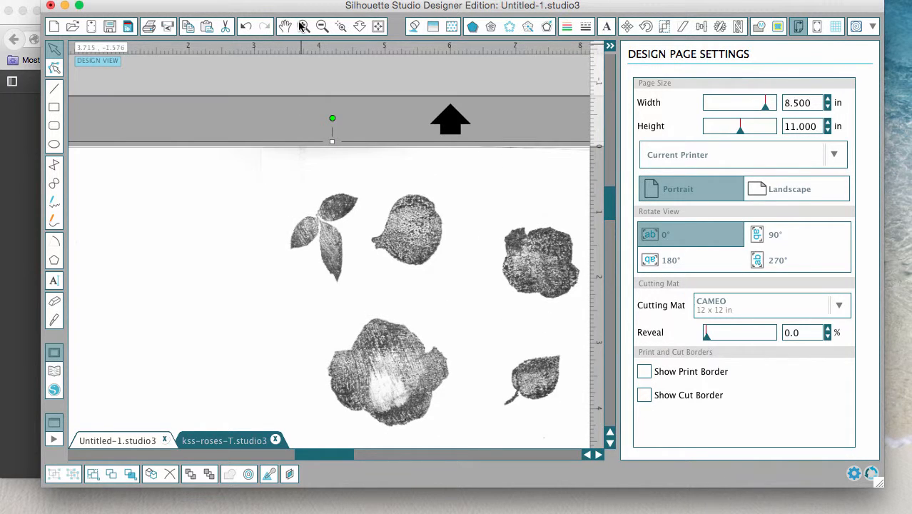
left_click(303, 27)
scroll(269, 216, "right", 3)
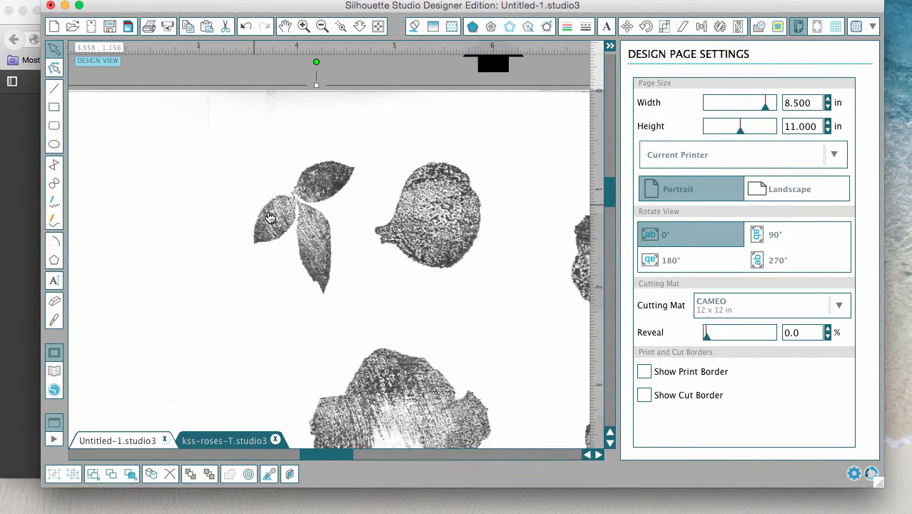
scroll(269, 217, "right", 1)
scroll(270, 218, "down", 3)
scroll(269, 217, "right", 3)
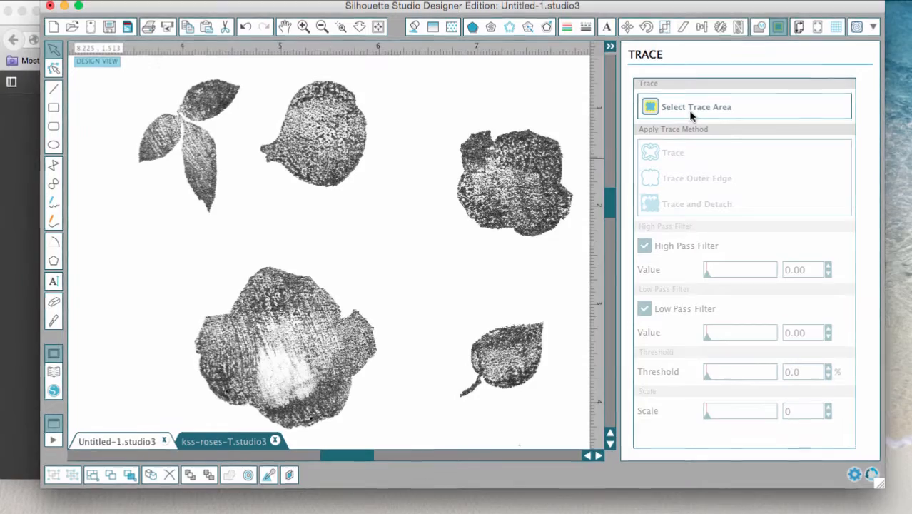
left_click(690, 114)
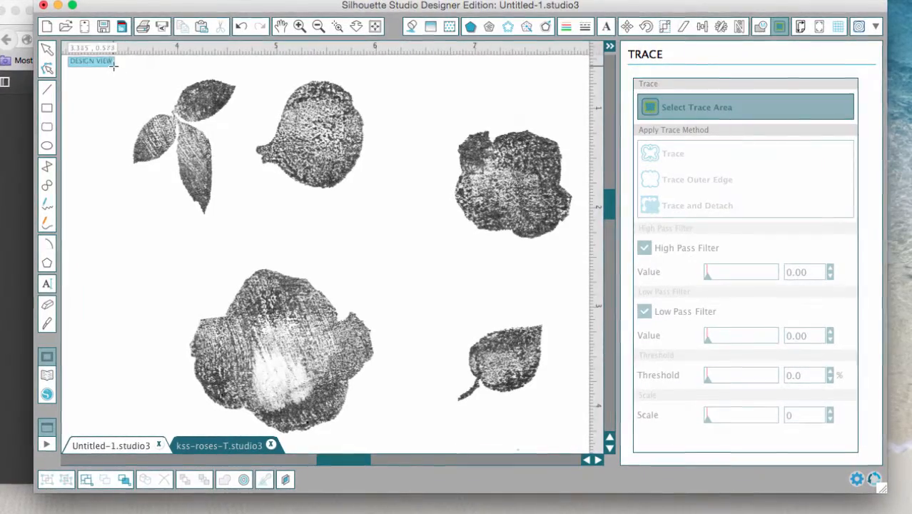
mouse_move(107, 69)
left_mouse_down()
mouse_move(362, 105)
mouse_move(615, 241)
left_mouse_up()
mouse_move(618, 328)
left_mouse_down()
mouse_move(599, 428)
mouse_move(560, 387)
mouse_move(576, 422)
left_mouse_up()
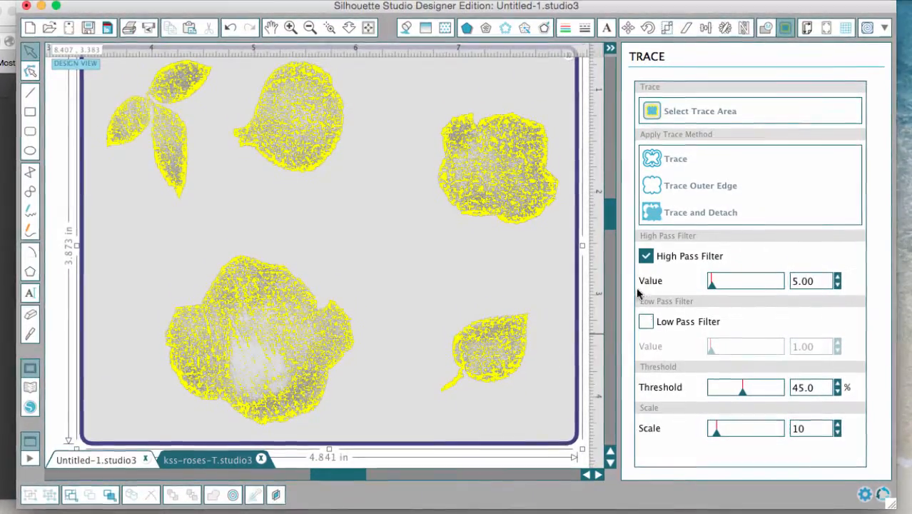
Replace the trace's high pass filter with the low pass filter and raise the threshold to 87.2 %.
left_click(647, 260)
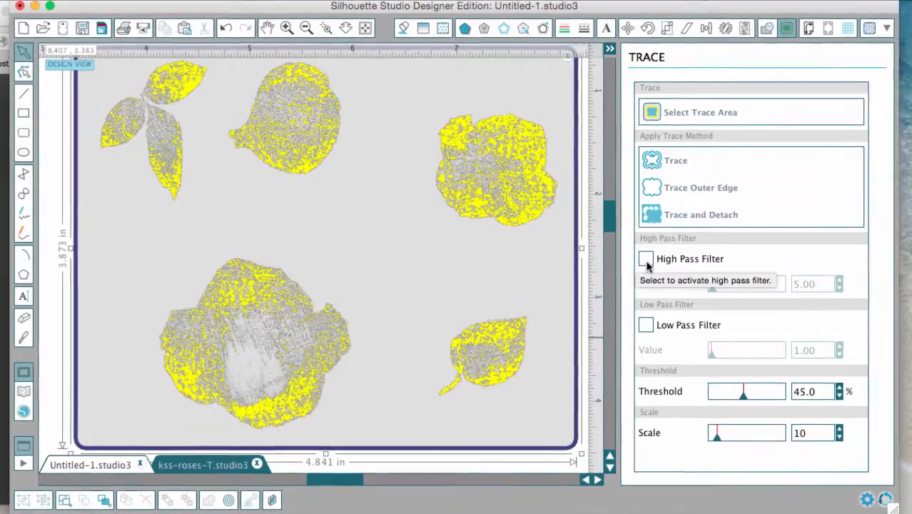
left_click(646, 327)
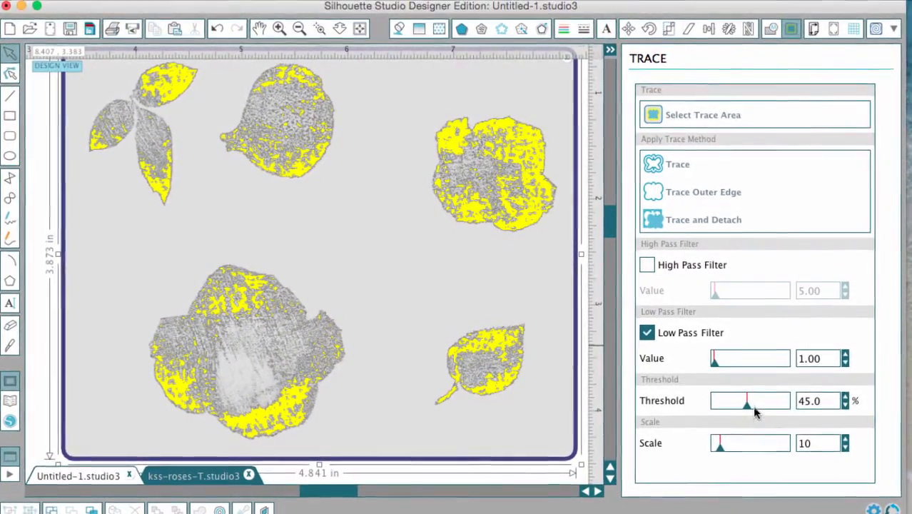
left_click_drag(751, 407, 778, 426)
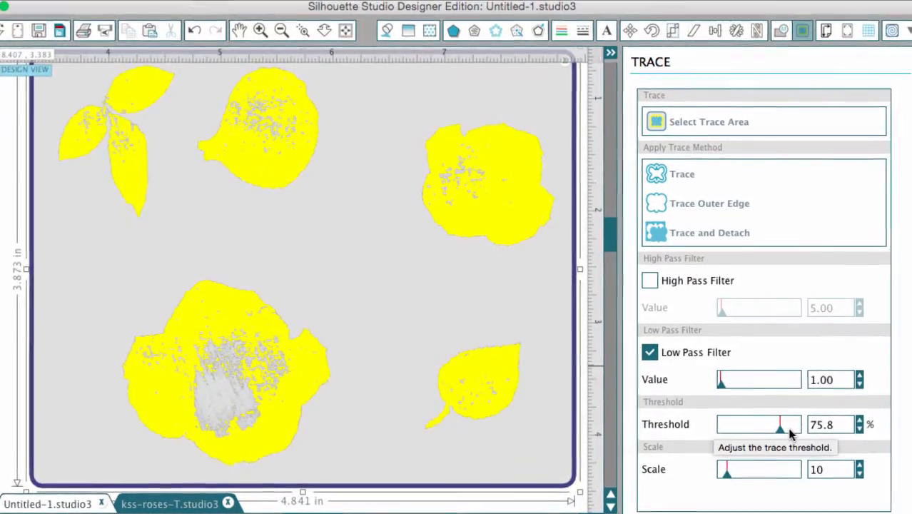
left_click(789, 427)
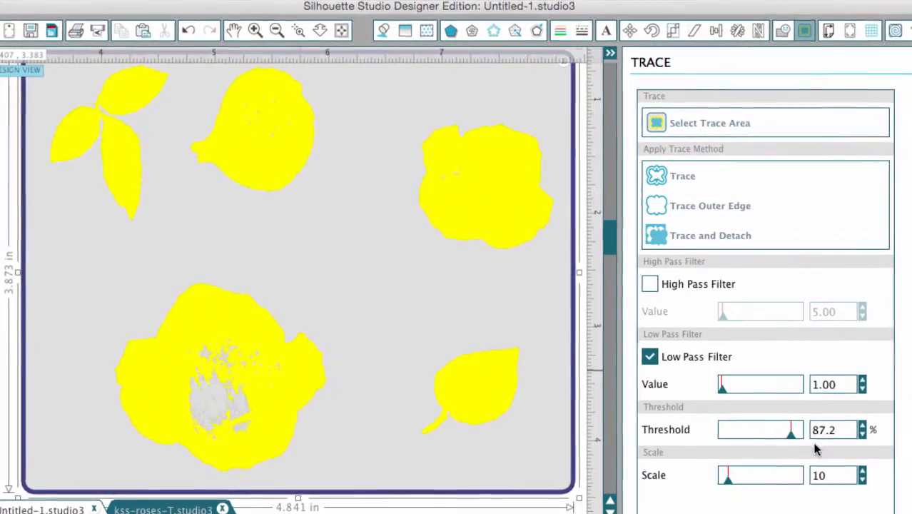
Lower the trace threshold in small increments to 82.7 %.
left_click(864, 437)
left_click(864, 437)
left_click(864, 438)
left_click(867, 442)
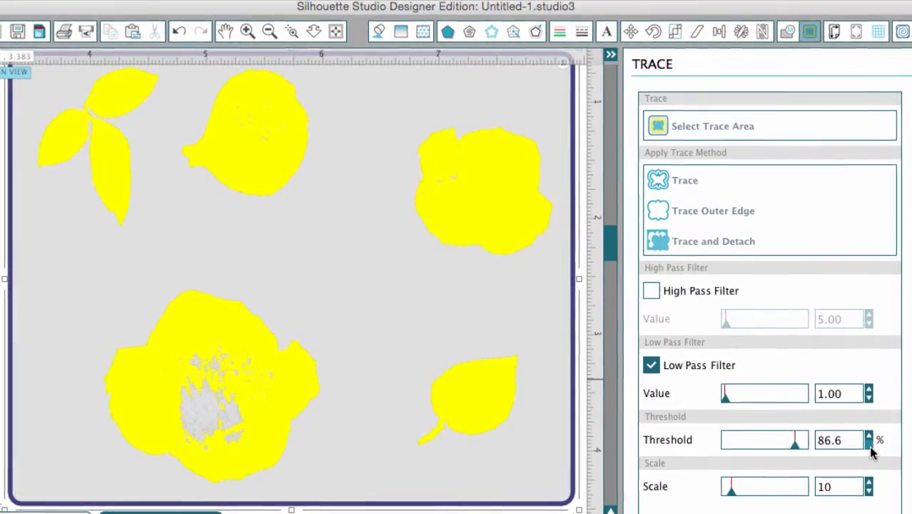
left_click(867, 443)
left_click(867, 442)
left_click(867, 442)
left_click(867, 443)
left_click(867, 442)
left_click(867, 443)
left_click(869, 446)
left_click(869, 446)
left_click(869, 446)
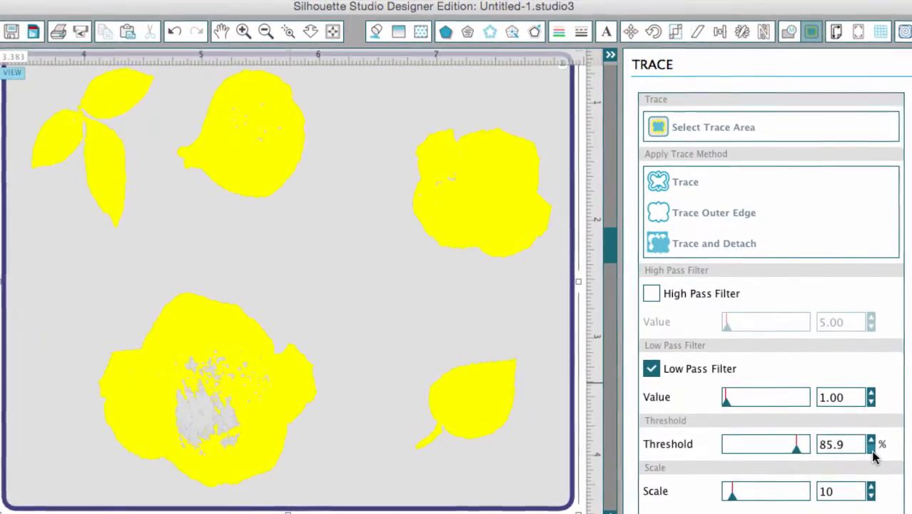
left_click(869, 446)
left_click(869, 446)
left_click(869, 445)
left_click(873, 451)
left_click(872, 452)
left_click(873, 451)
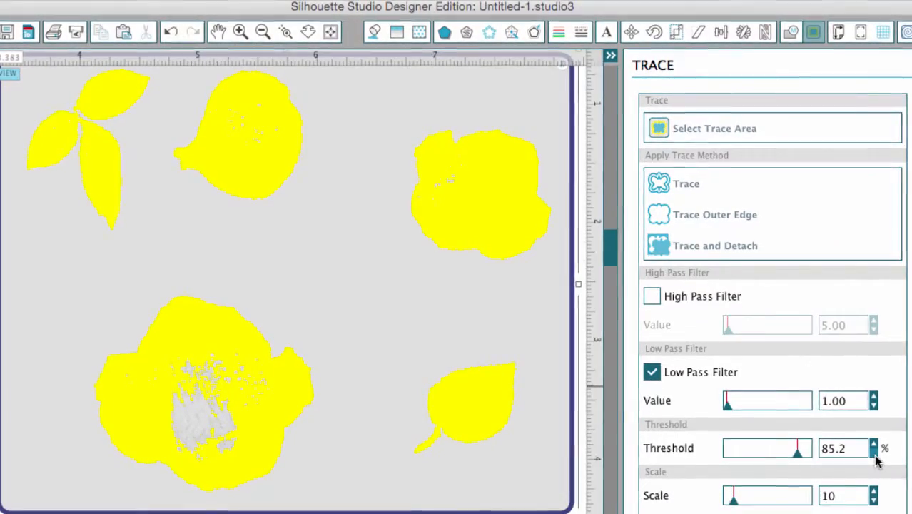
left_click(873, 451)
left_click(873, 452)
left_click(872, 451)
left_click(872, 452)
left_click(875, 455)
left_click(874, 455)
left_click(875, 455)
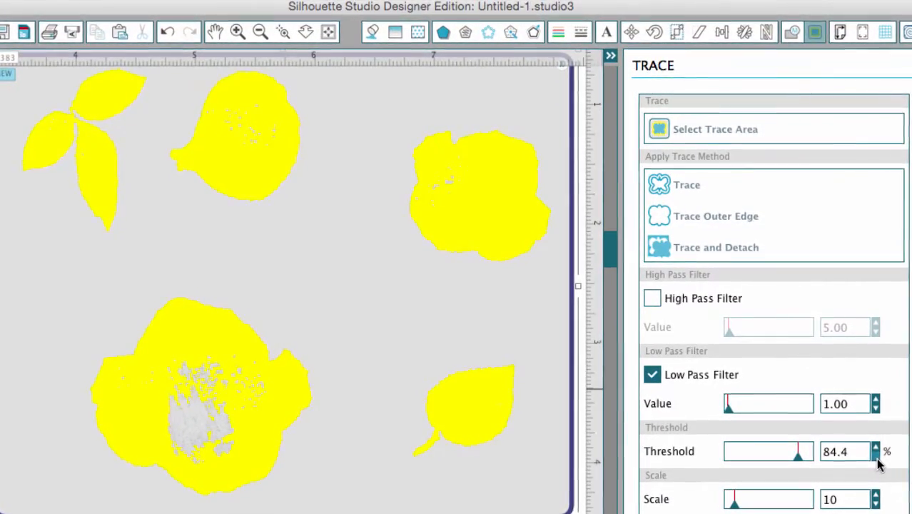
left_click(875, 455)
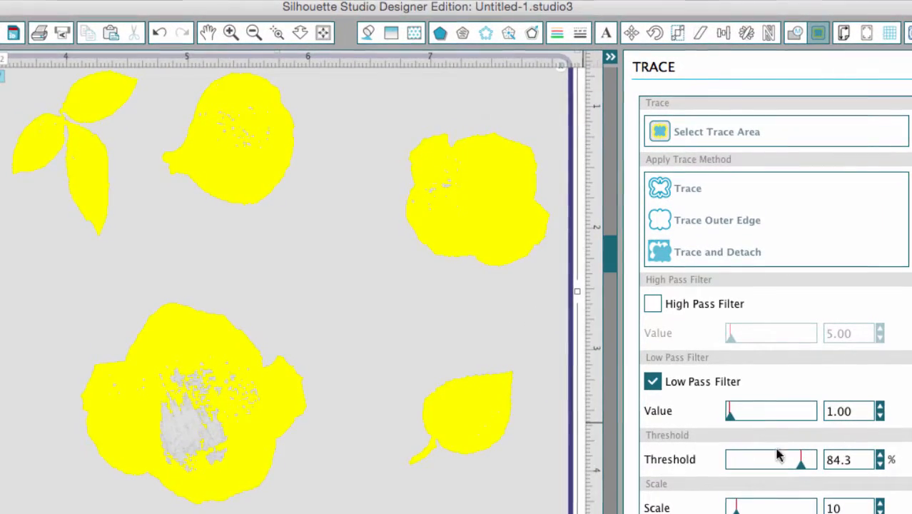
left_click(882, 466)
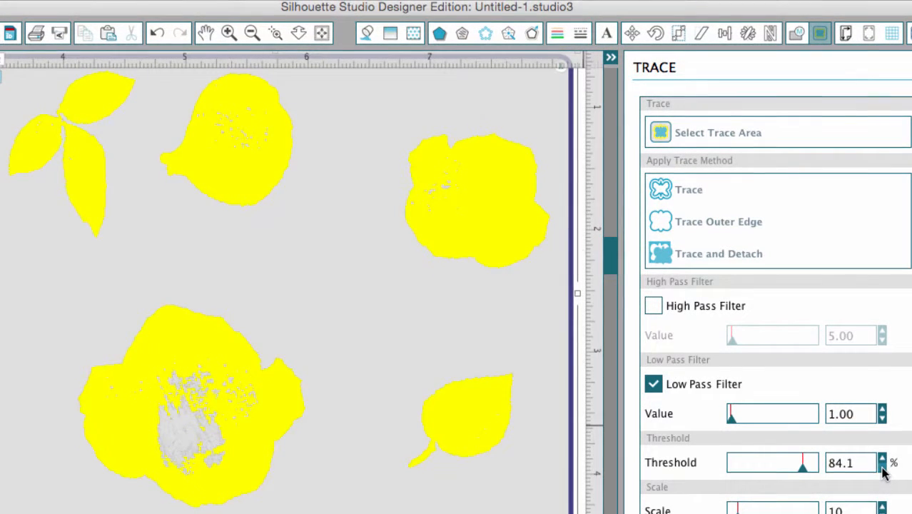
left_click(883, 467)
left_click(882, 468)
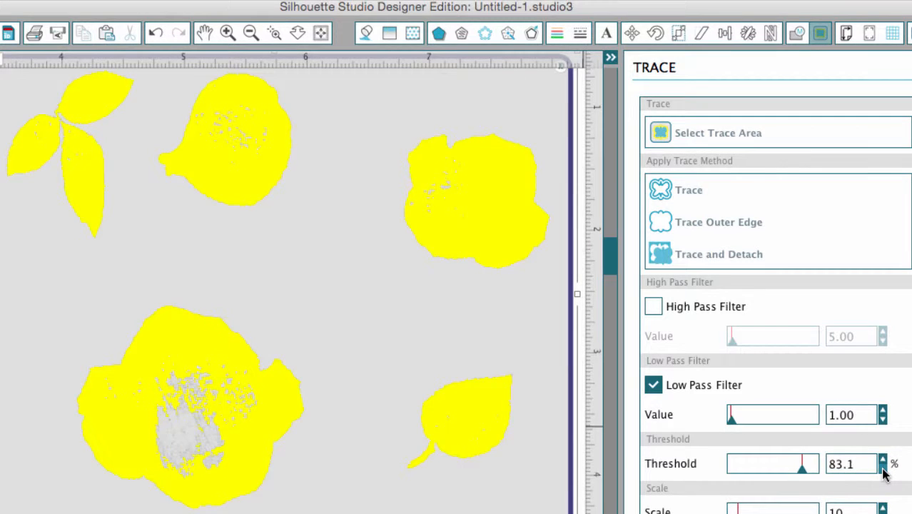
left_click(882, 467)
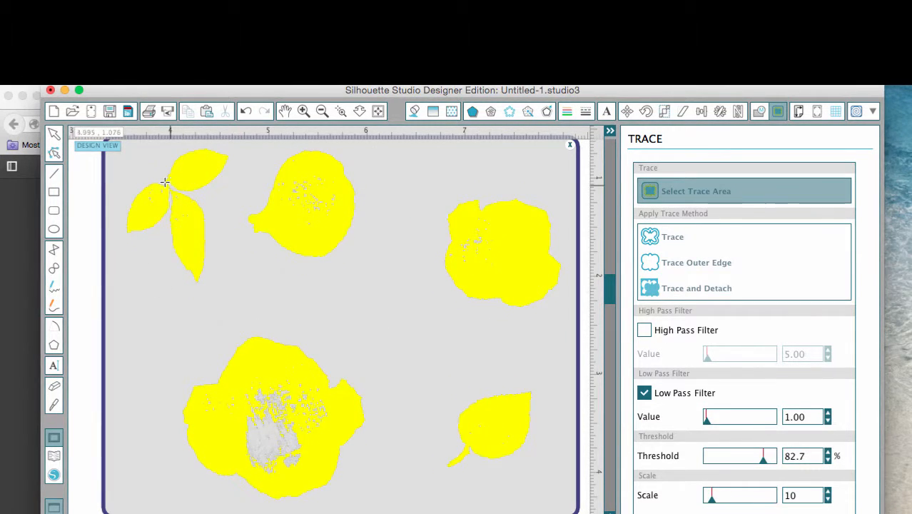
Check the three-leaf cluster's trace preview up close and raise the trace threshold to 85.7 %.
left_click(304, 111)
scroll(173, 226, "left", 3)
scroll(173, 226, "up", 2)
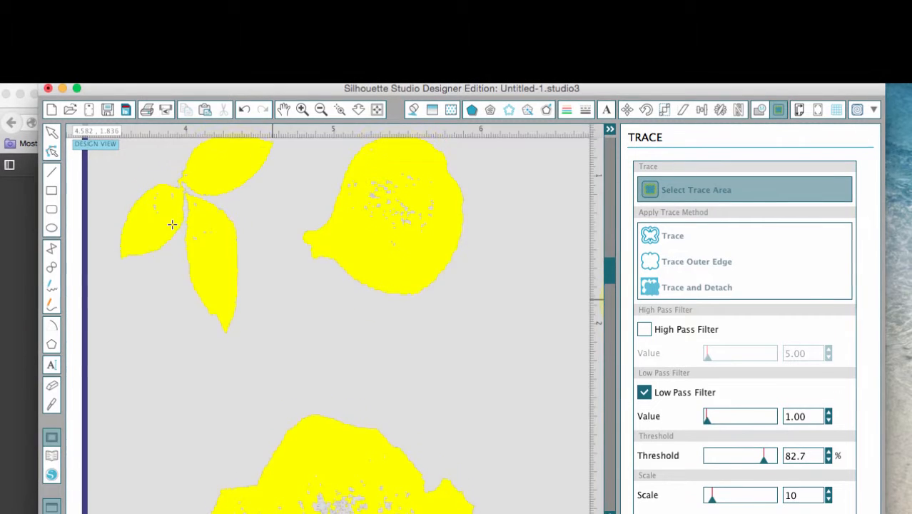
scroll(179, 218, "up", 2)
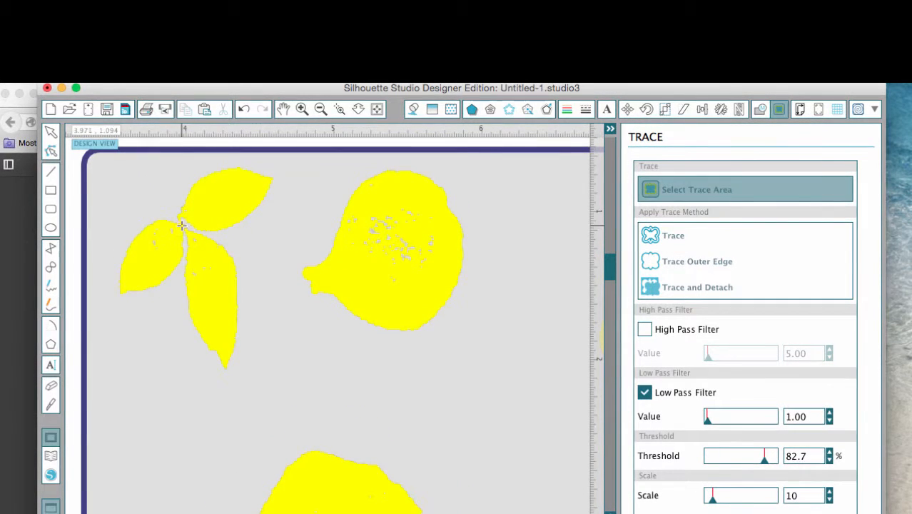
left_click(832, 453)
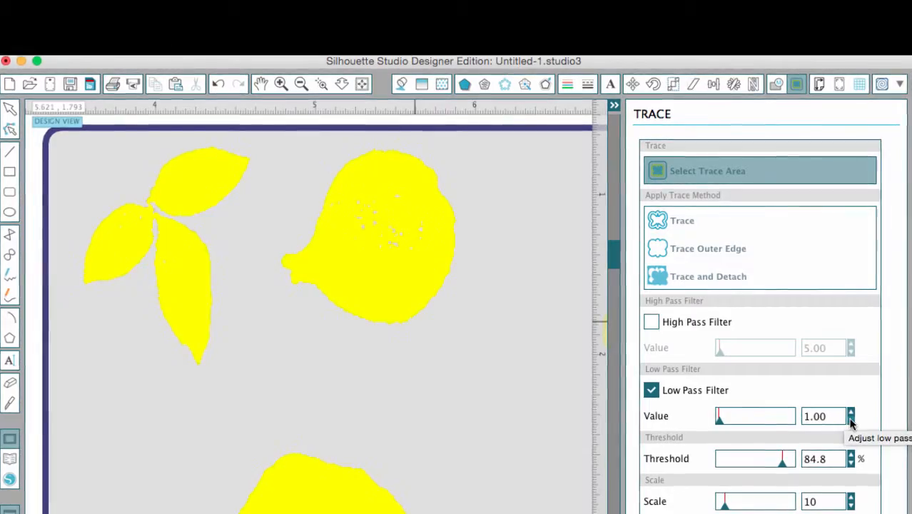
left_click(858, 457)
left_click(857, 456)
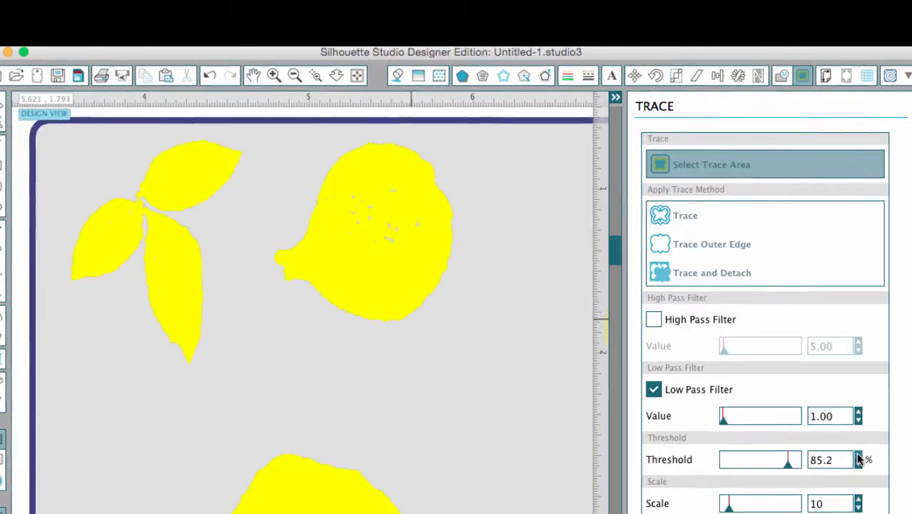
left_click(858, 457)
left_click(857, 456)
left_click(858, 456)
left_click(859, 455)
left_click(859, 456)
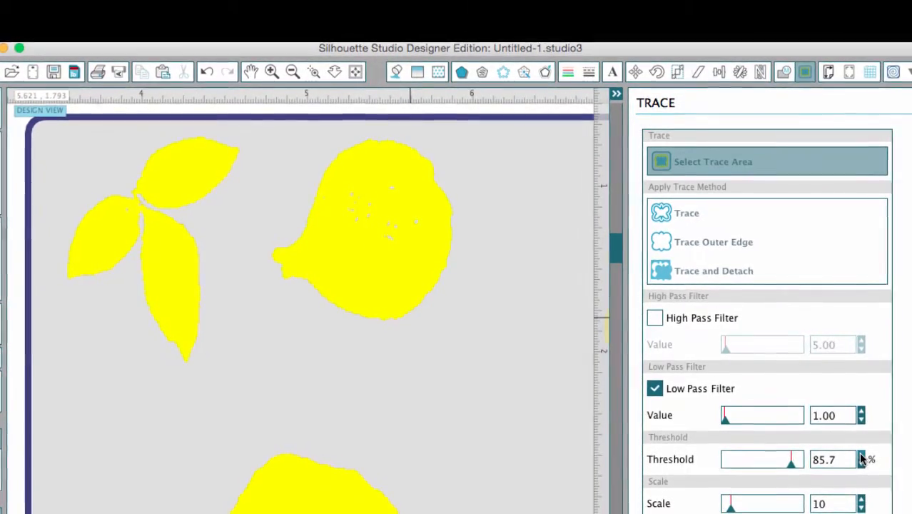
Raise the trace threshold to 88.8 % and trace the outer edge of the selected flower and leaf images.
left_click(859, 456)
left_click(859, 456)
left_click(859, 456)
left_click(862, 457)
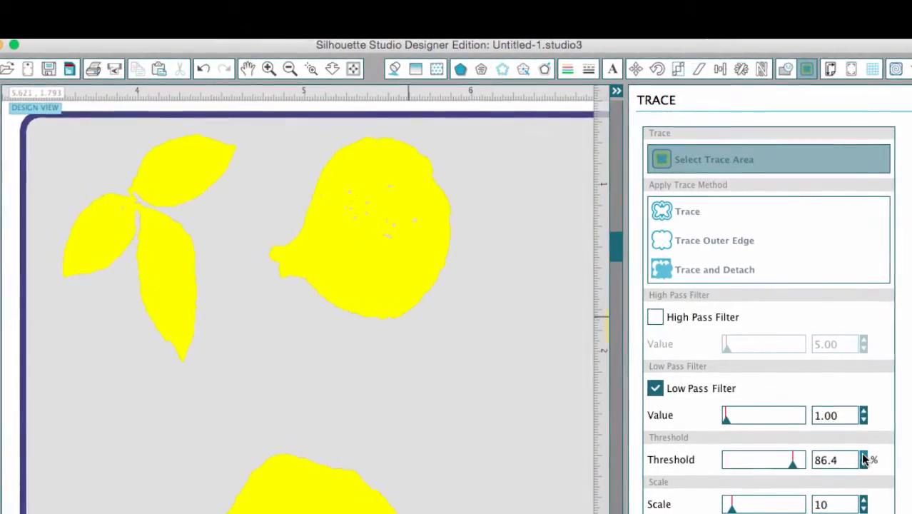
left_click(864, 456)
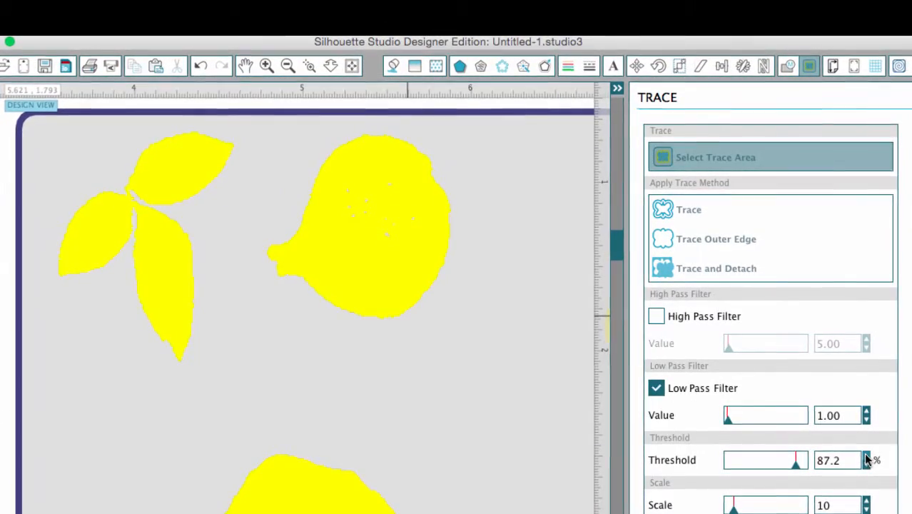
left_click(867, 457)
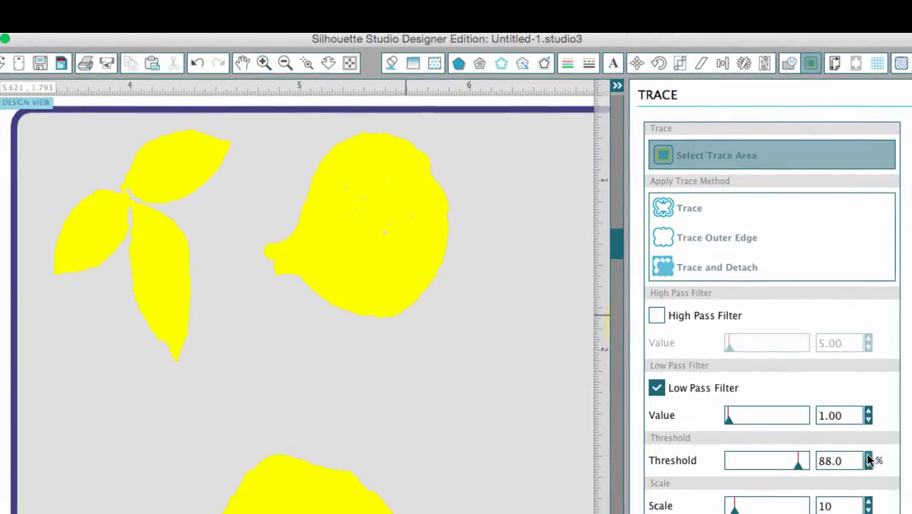
left_click(866, 456)
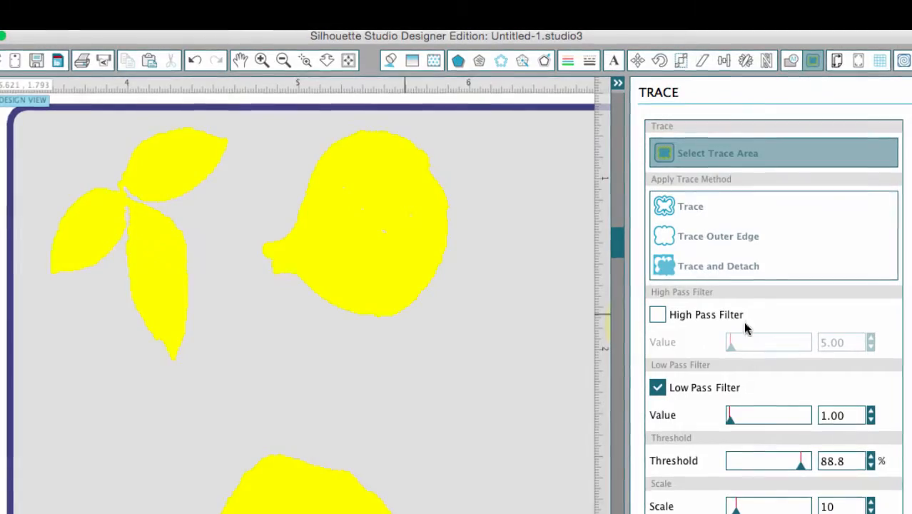
left_click(728, 233)
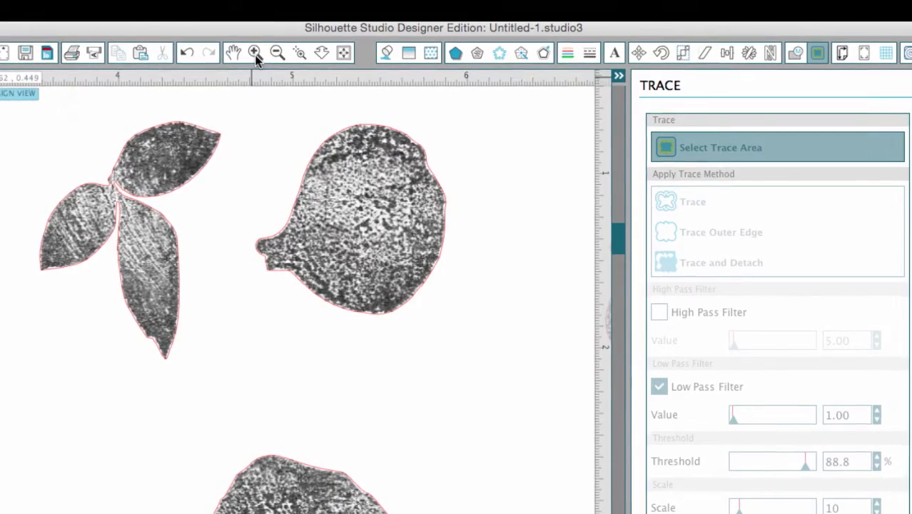
Inspect up close how the traced outlines follow the three-leaf cluster and the small rosebud.
left_click(257, 54)
scroll(193, 182, "up", 3)
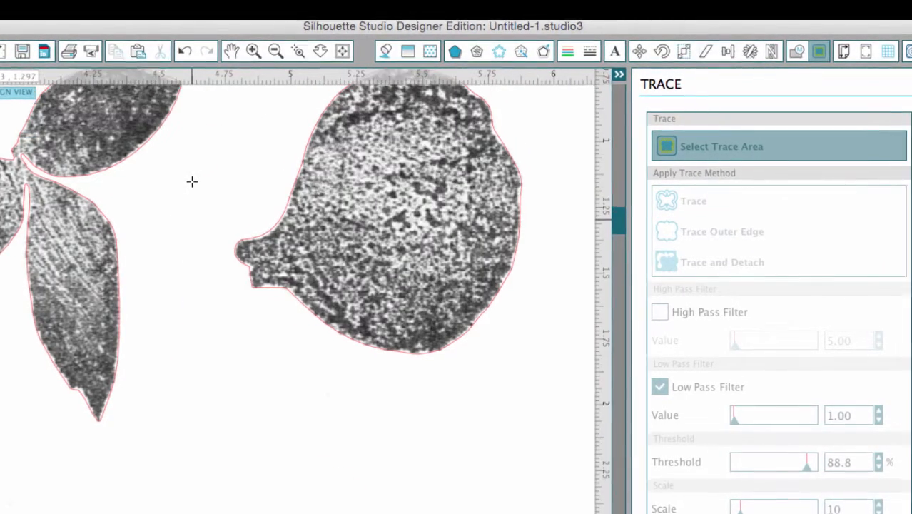
scroll(191, 181, "left", 3)
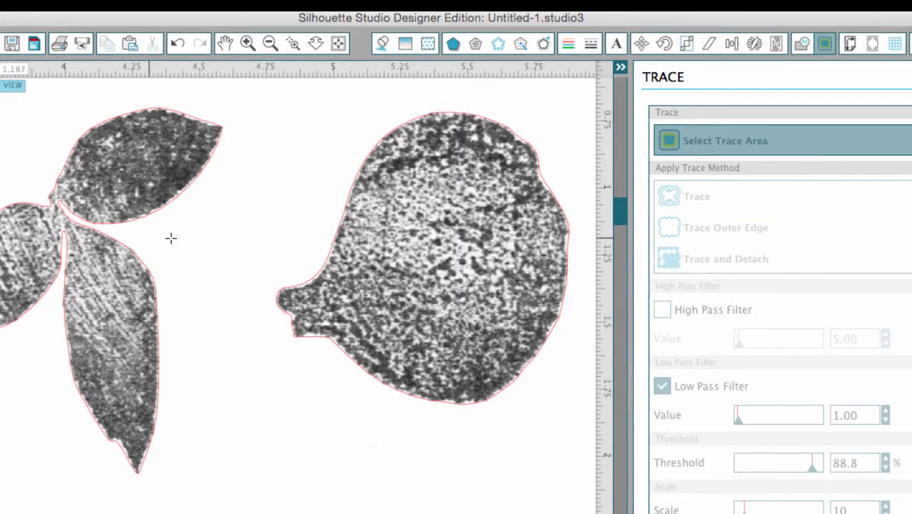
scroll(200, 261, "down", 3)
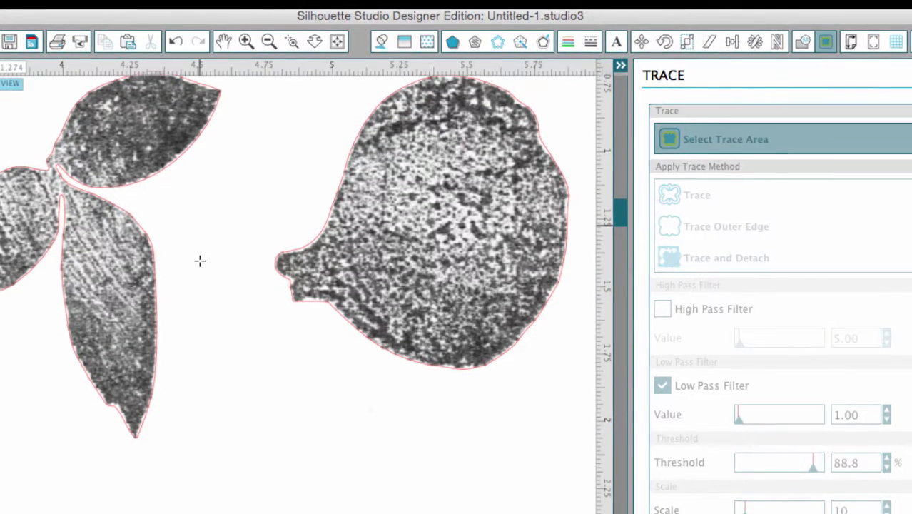
scroll(200, 261, "down", 2)
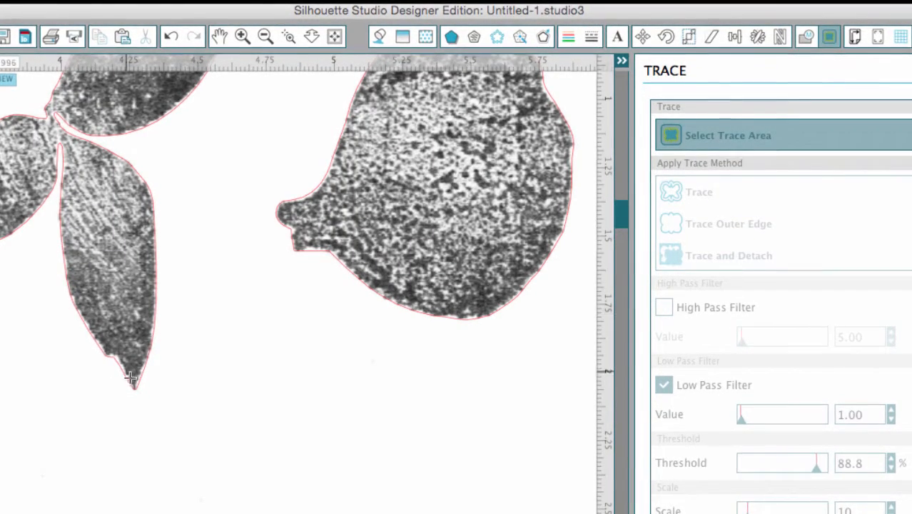
scroll(122, 358, "down", 5)
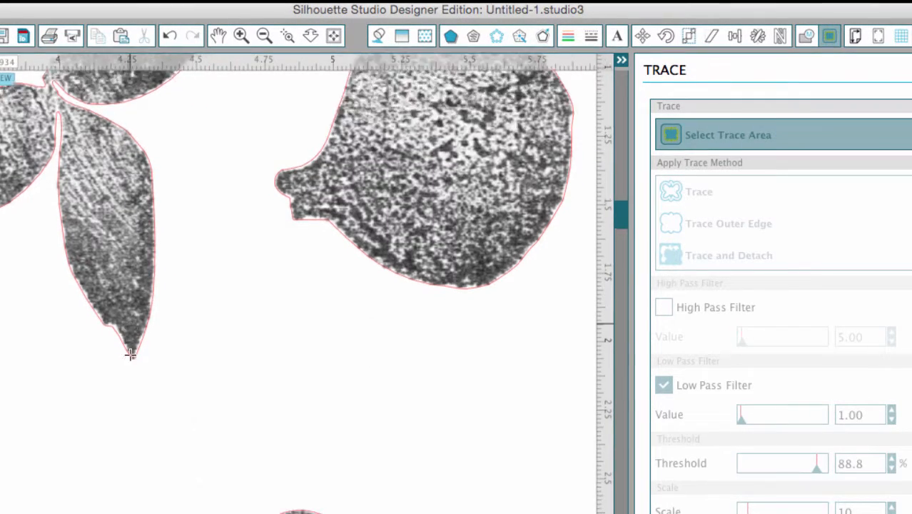
Examine the traced outline all around the large rose, checking how closely it follows the stamped edge.
scroll(130, 355, "down", 5)
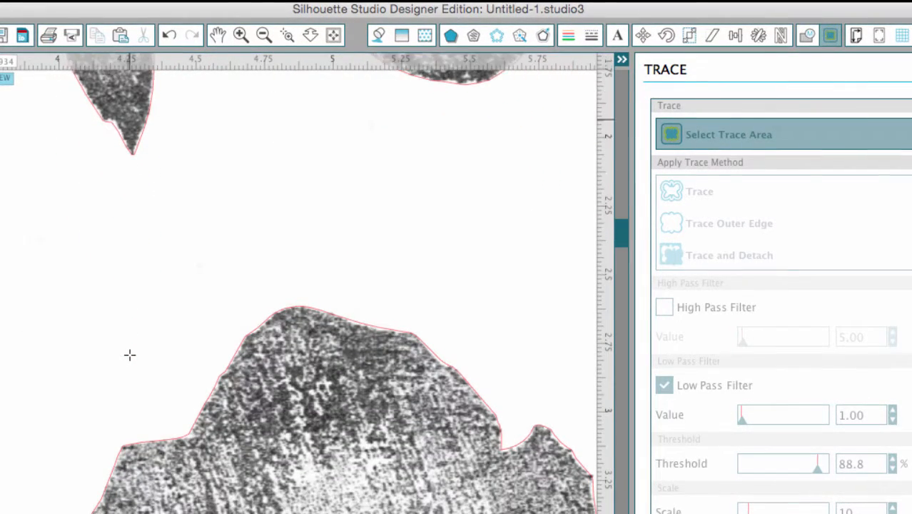
scroll(130, 355, "down", 4)
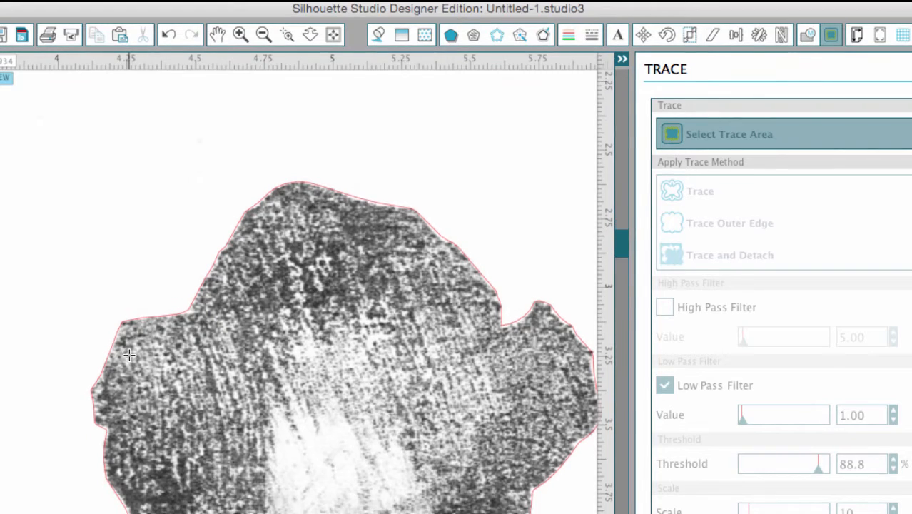
scroll(130, 354, "down", 4)
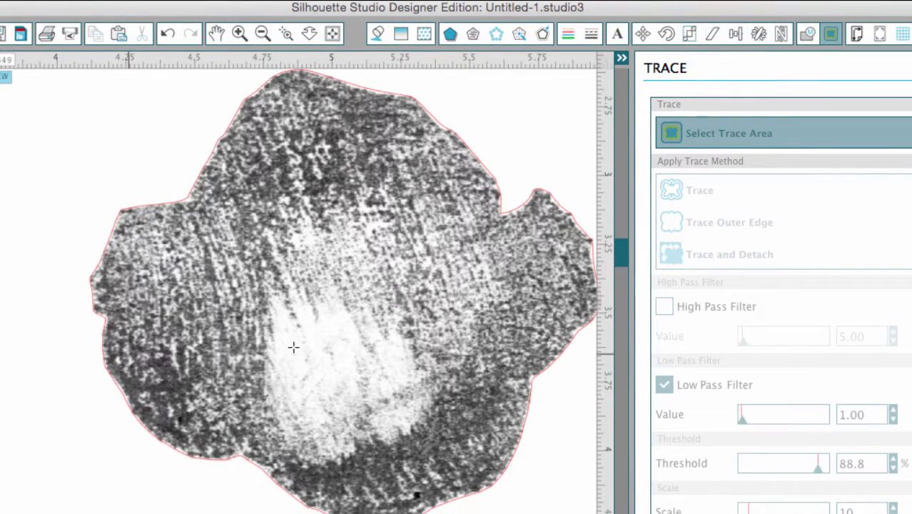
scroll(351, 347, "down", 5)
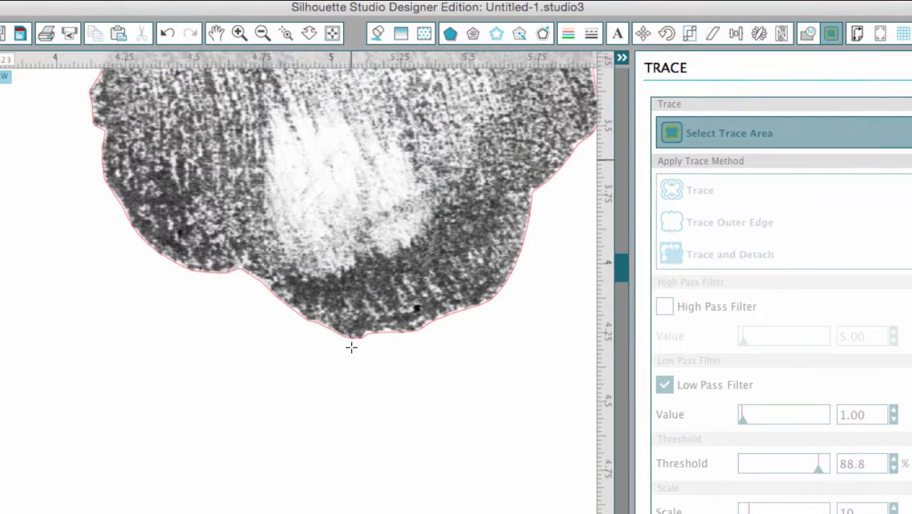
scroll(351, 347, "right", 2)
scroll(351, 346, "up", 3)
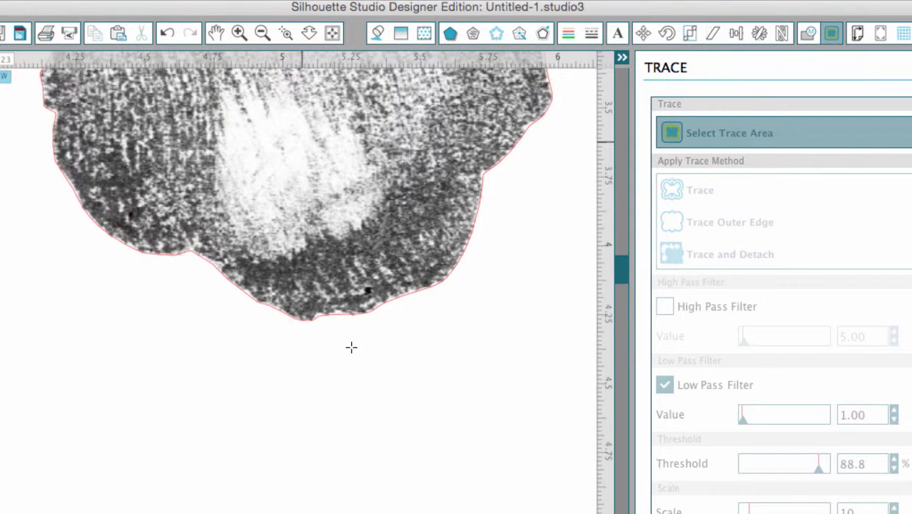
scroll(351, 347, "up", 8)
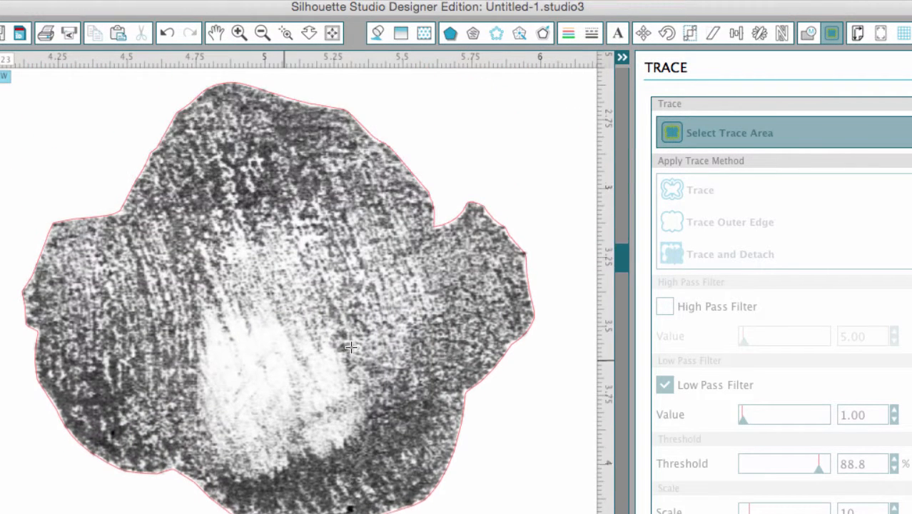
scroll(352, 347, "up", 8)
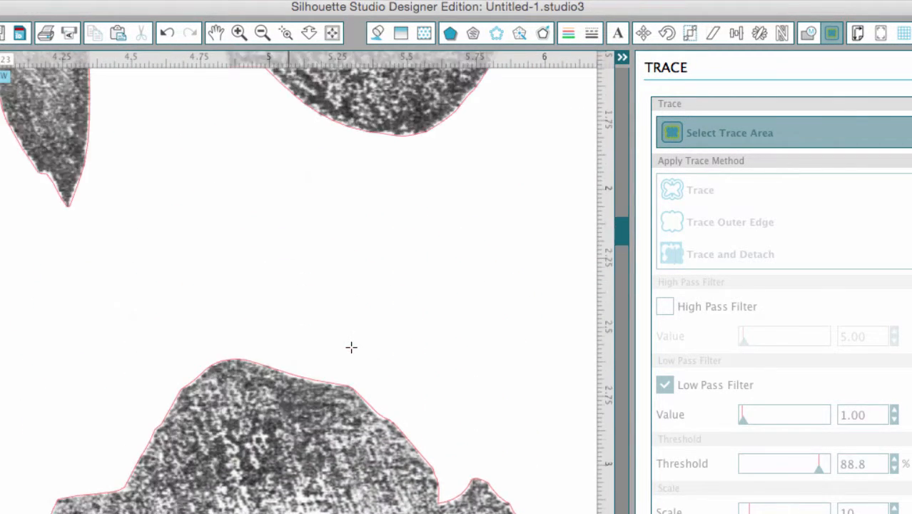
scroll(351, 347, "up", 1)
scroll(351, 347, "down", 3)
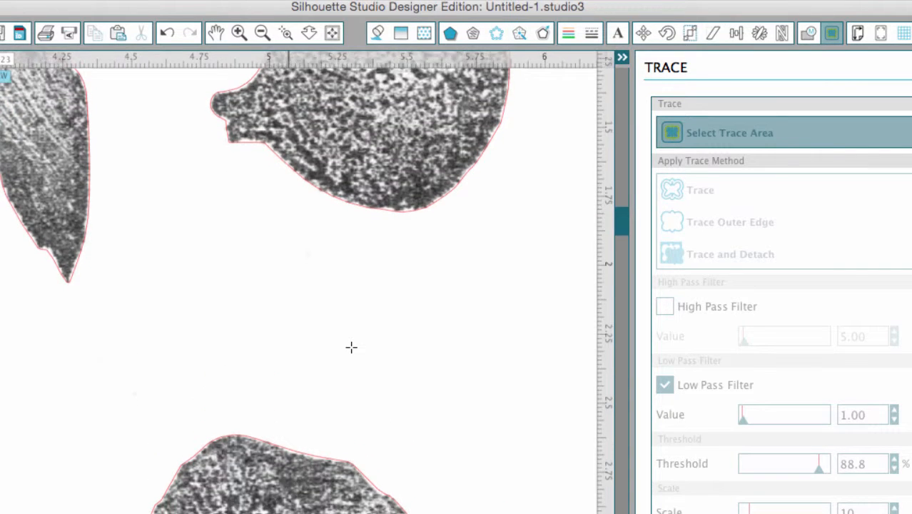
scroll(351, 347, "down", 6)
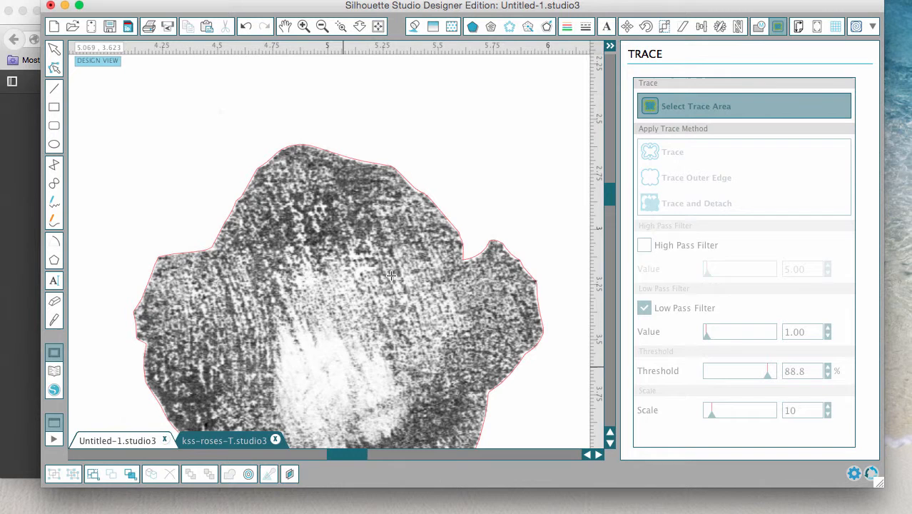
scroll(372, 311, "down", 3)
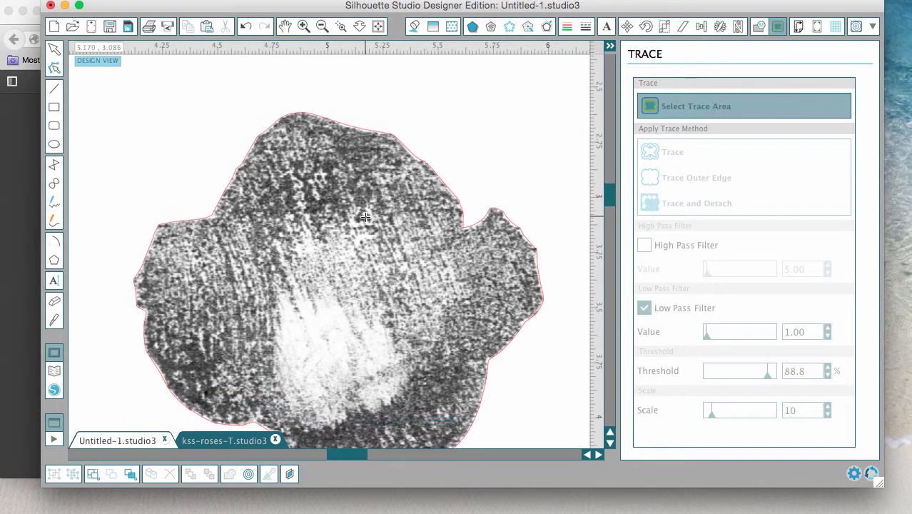
scroll(118, 84, "down", 1)
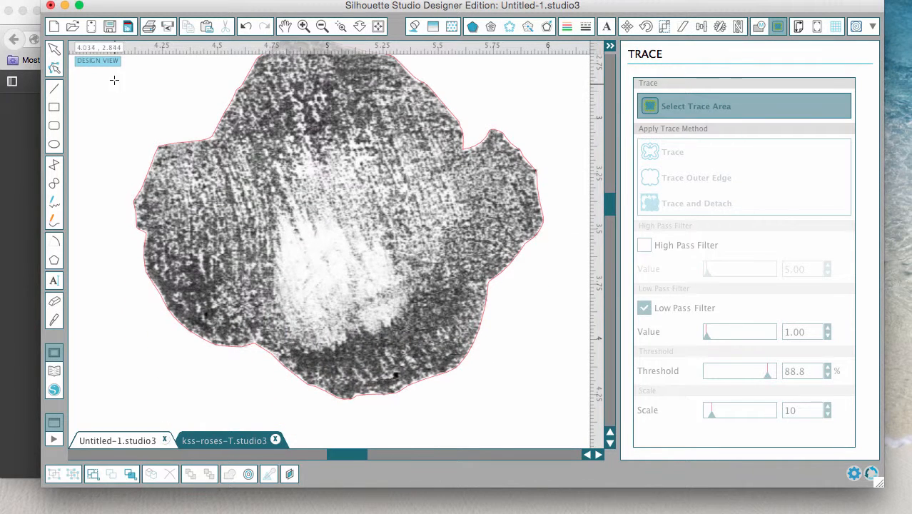
Select the traced outlines and release their compound path into separate shapes.
left_click(51, 49)
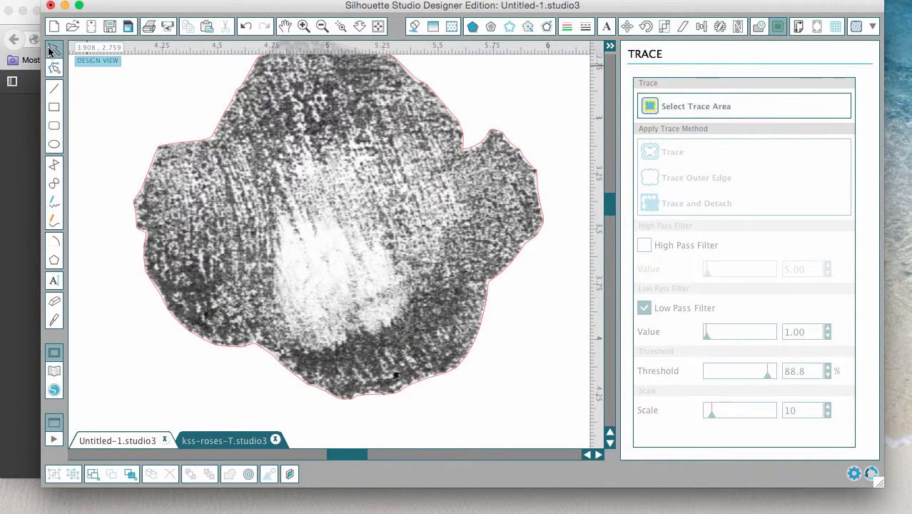
left_click(191, 145)
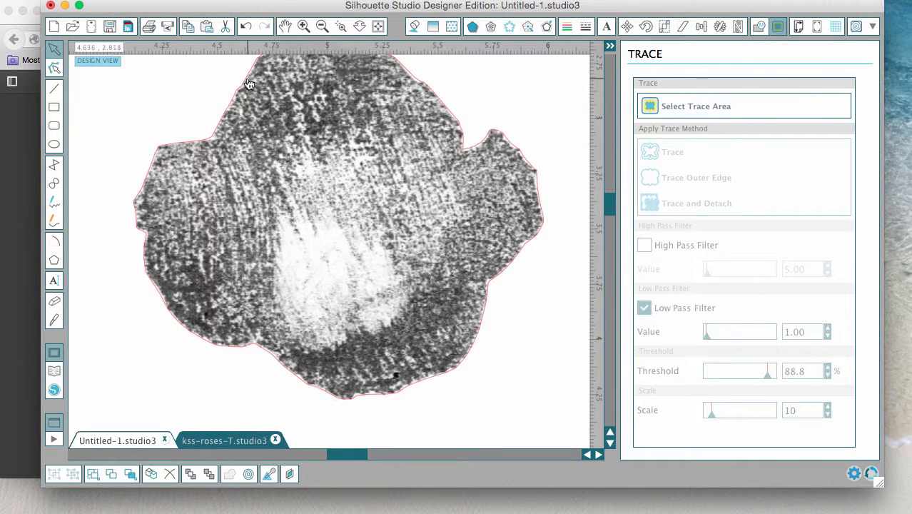
left_click(305, 1)
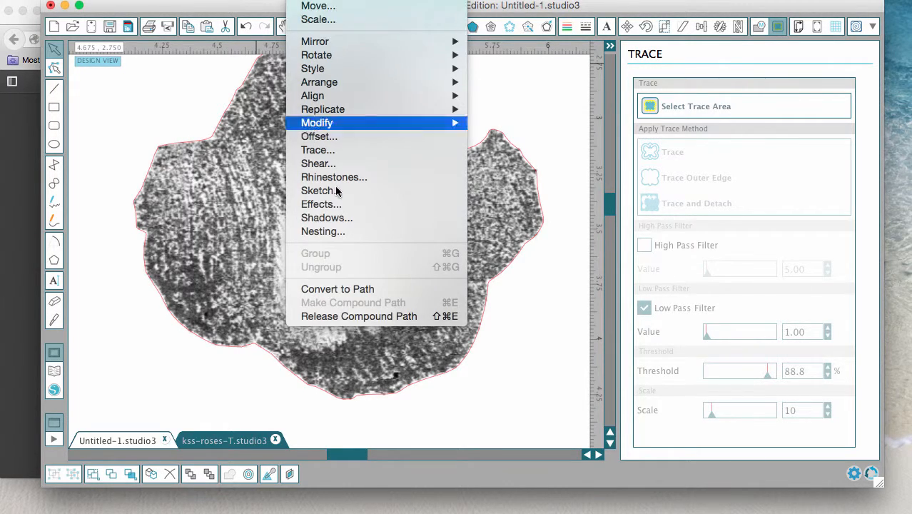
left_click(379, 316)
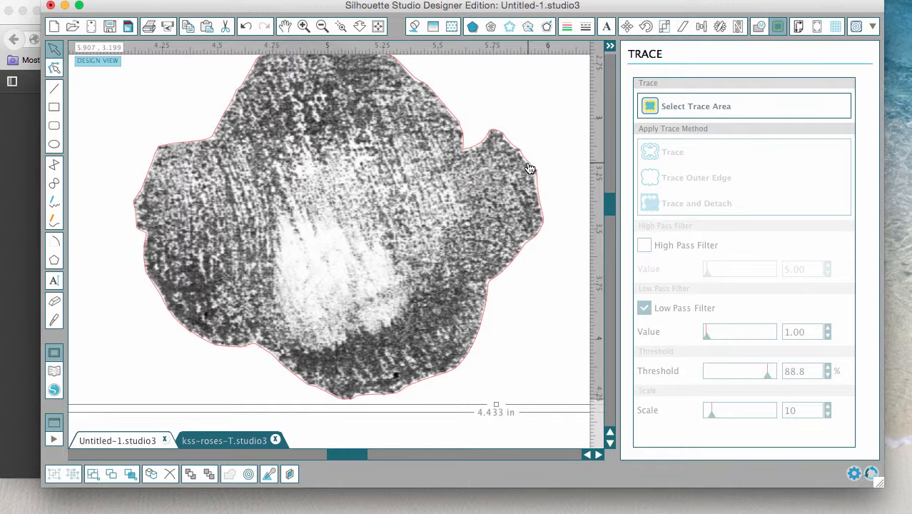
left_click(304, 1)
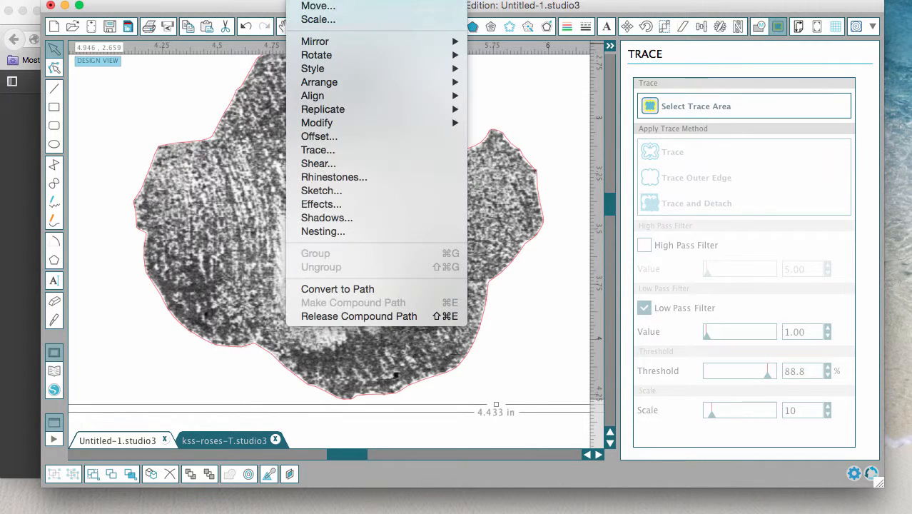
left_click(350, 316)
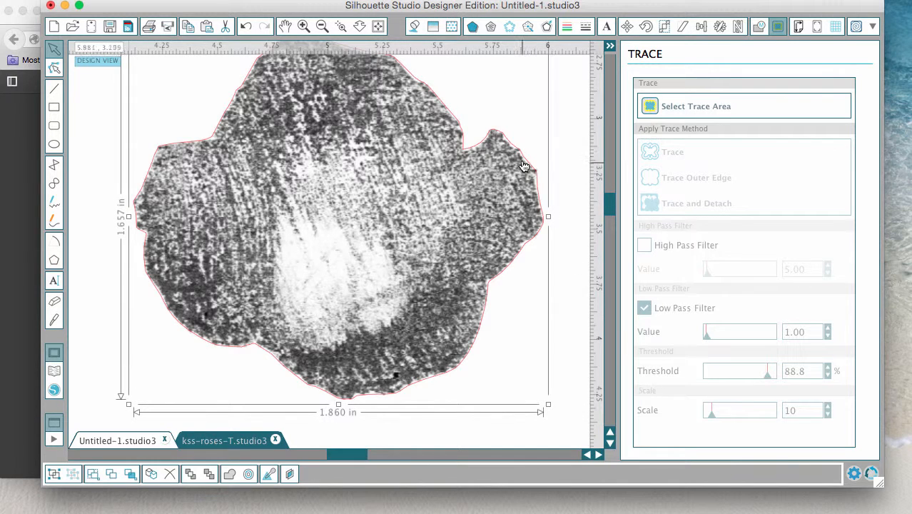
Select only the large rose's outline and open it for point editing.
left_click(522, 162)
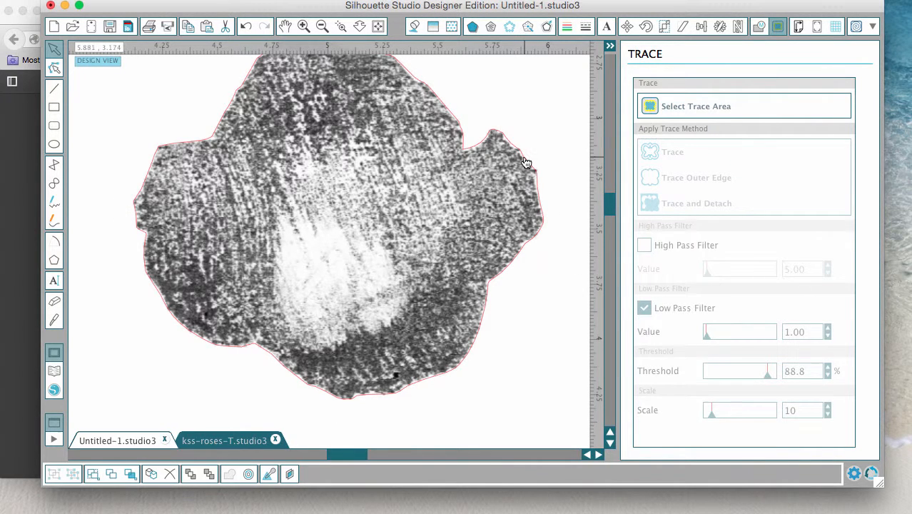
left_click(524, 162)
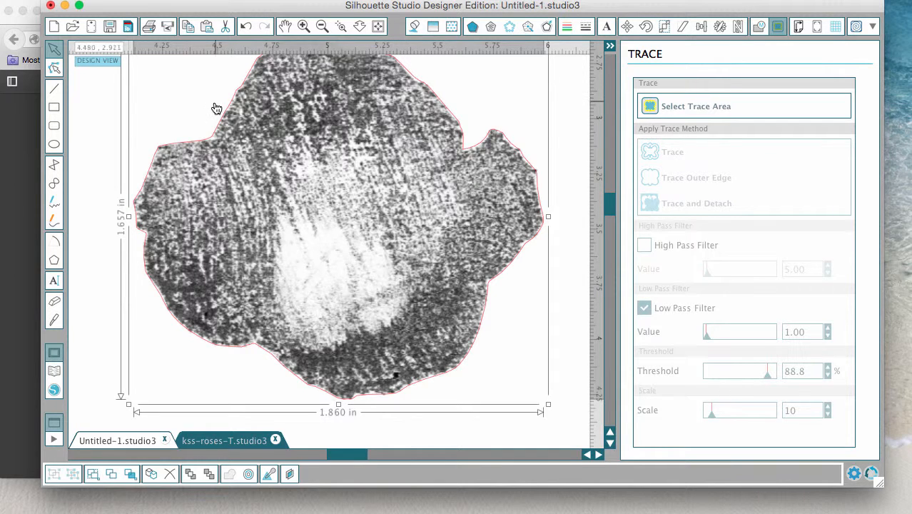
left_click(54, 70)
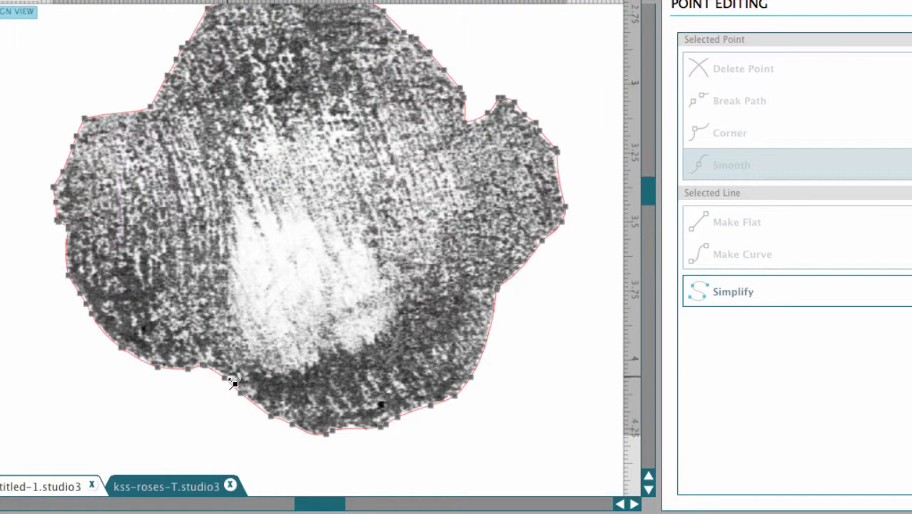
Adjust individual edit points along the lower, upper and side edges of the large rose's outline.
left_click(224, 379)
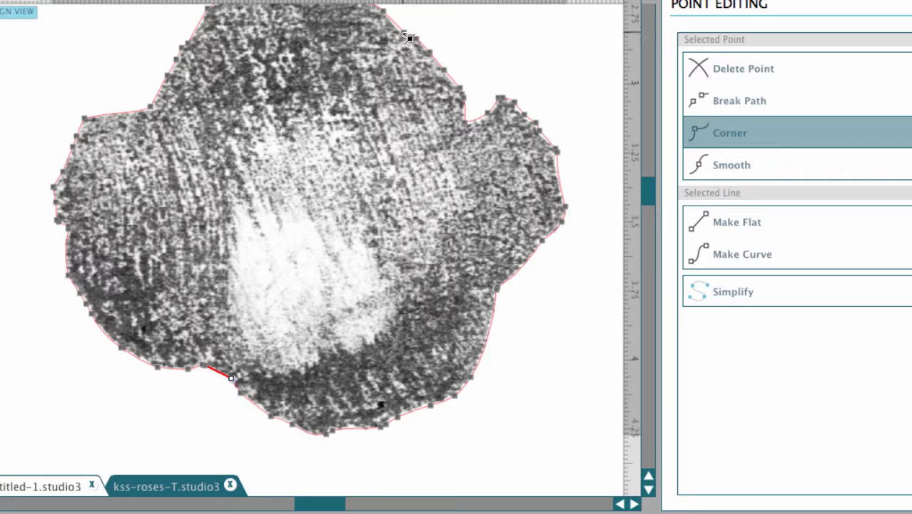
left_click(387, 21)
left_click(553, 158)
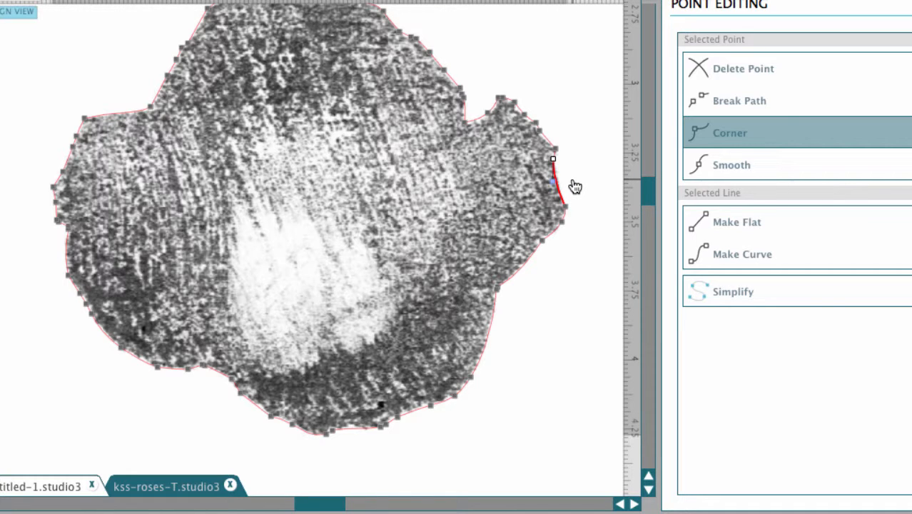
scroll(575, 187, "up", 5)
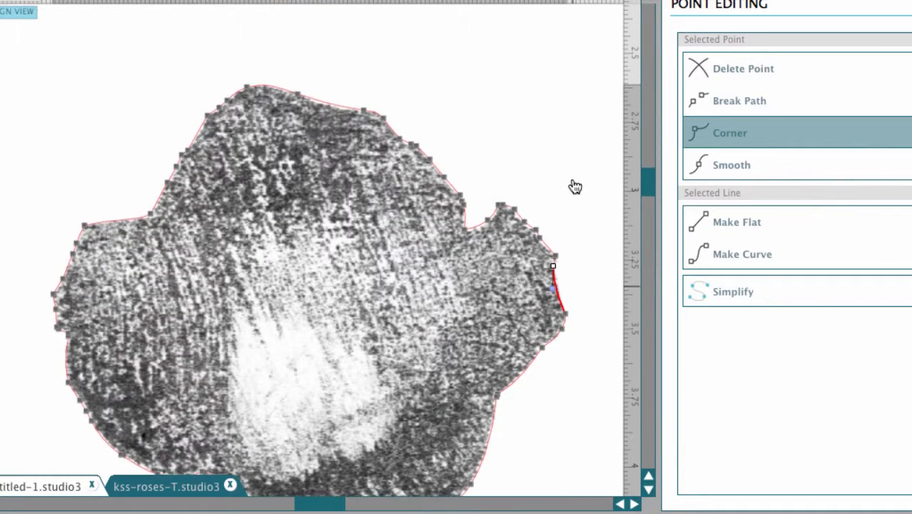
scroll(575, 187, "up", 6)
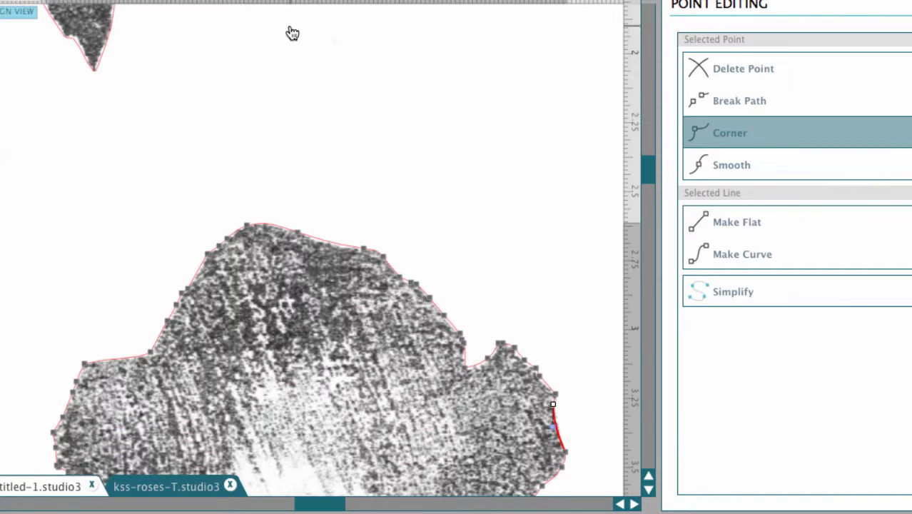
key("super+minus")
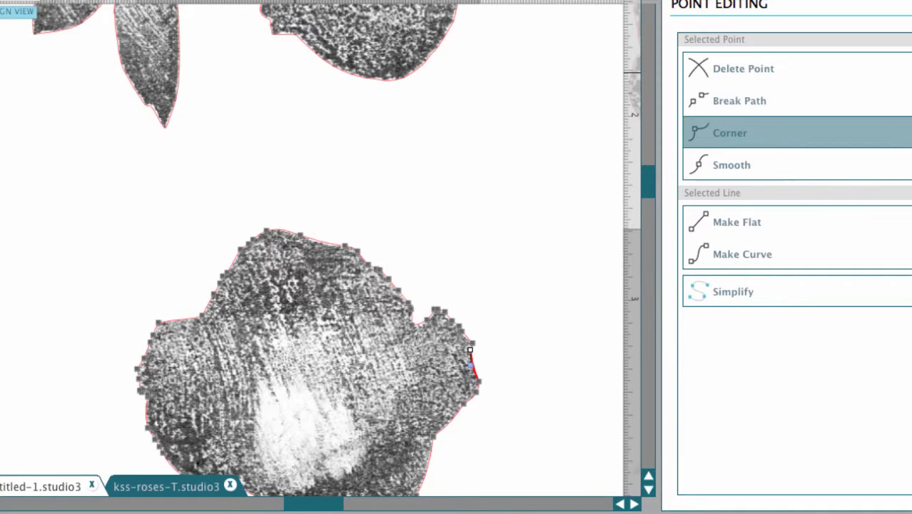
Leave point editing and move the scanned stamp image out from behind the traced outlines, off the visible page.
key("super+minus")
key("super+minus")
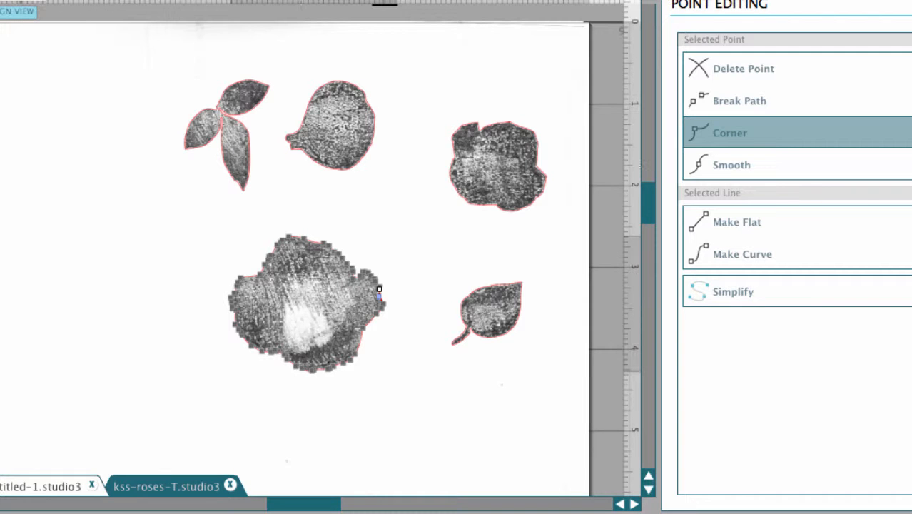
left_click(234, 191)
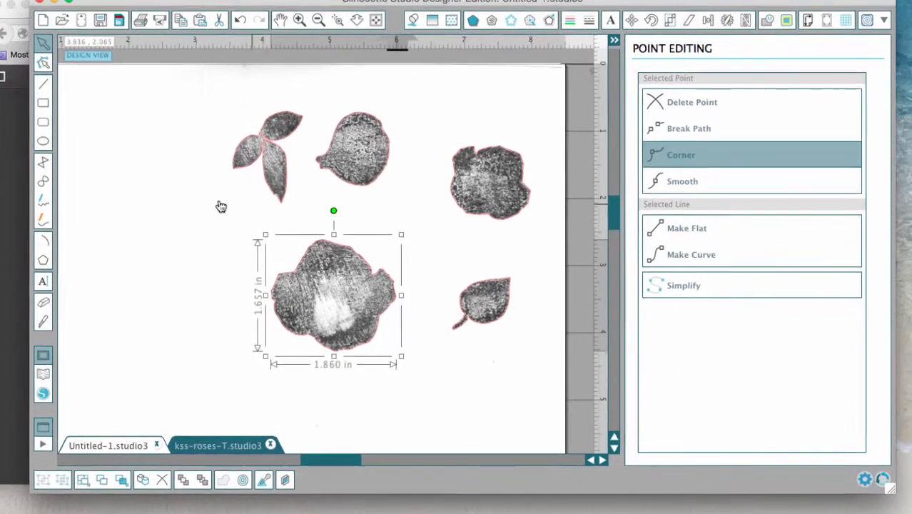
left_click(139, 187)
mouse_move(186, 204)
left_mouse_down()
mouse_move(2, 216)
mouse_move(1, 205)
left_mouse_up()
left_click_drag(182, 178, 9, 188)
left_click_drag(135, 206, 18, 194)
scroll(254, 209, "right", 5)
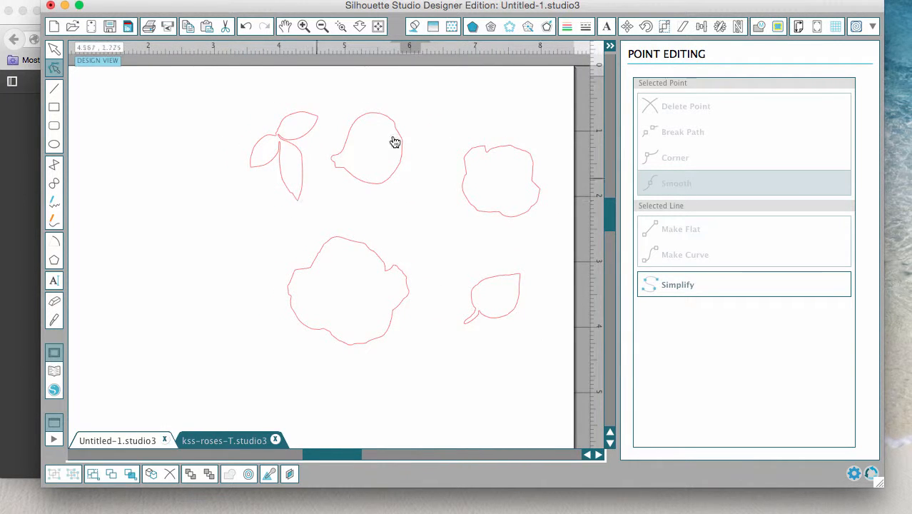
Show the design page settings and move the three-leaf sprig to the page's lower-left area and the large rose to the upper-left area.
left_click(798, 27)
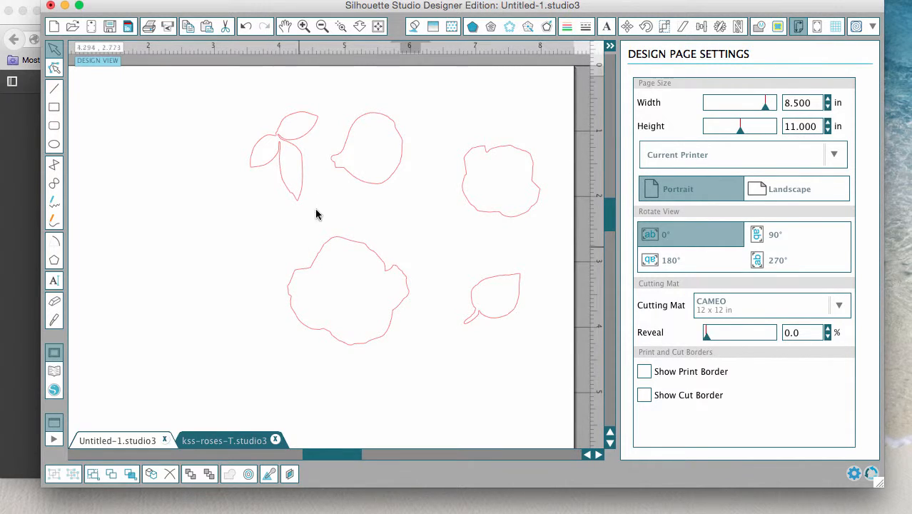
left_click_drag(299, 204, 168, 374)
left_click(233, 348)
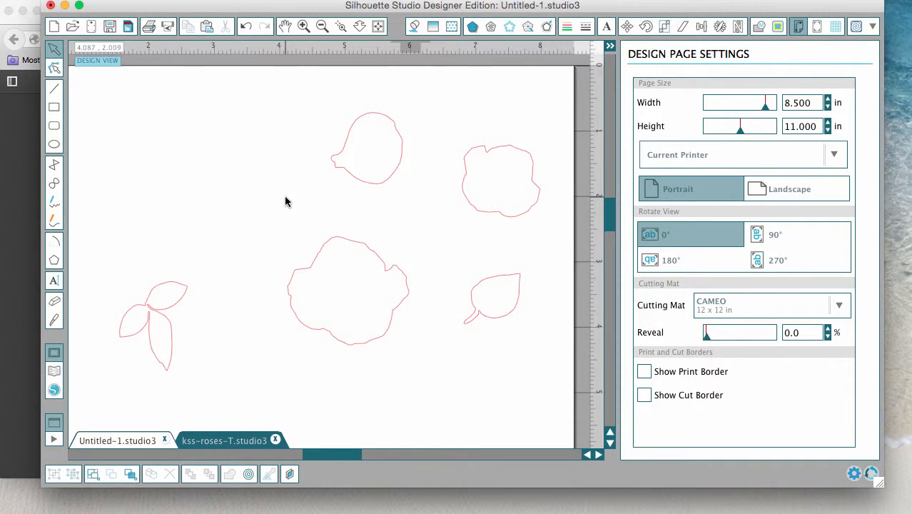
left_click_drag(326, 246, 138, 106)
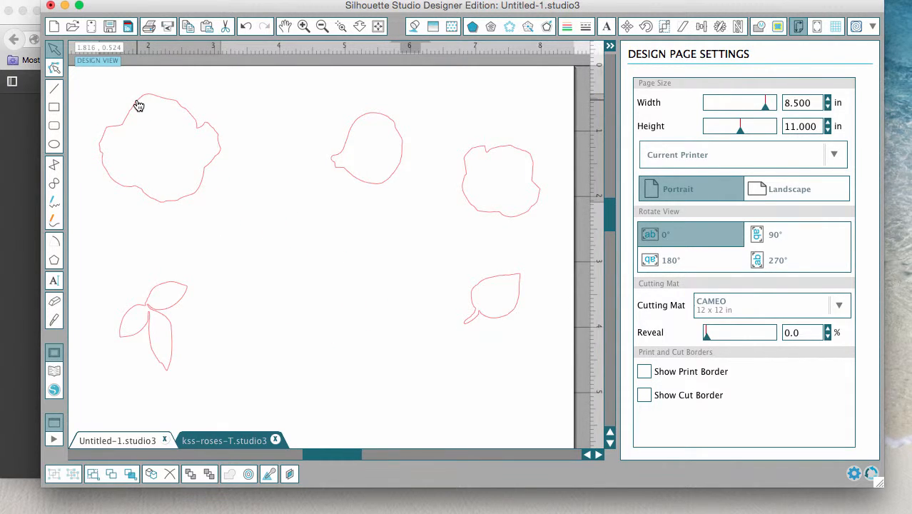
left_click(205, 106)
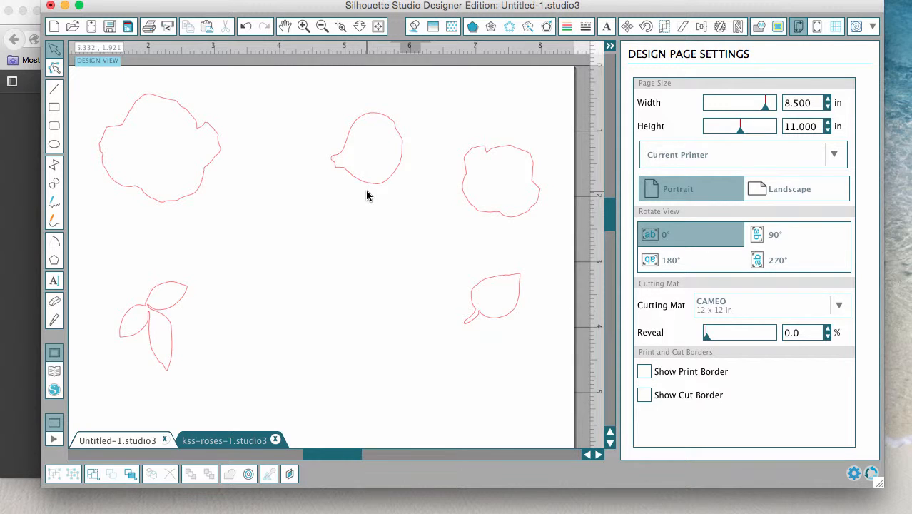
Shift the rosebud outline left and the small rose up so they form a spaced row with the large rose.
left_click_drag(372, 185, 336, 191)
left_click(399, 190)
left_click_drag(518, 219, 505, 182)
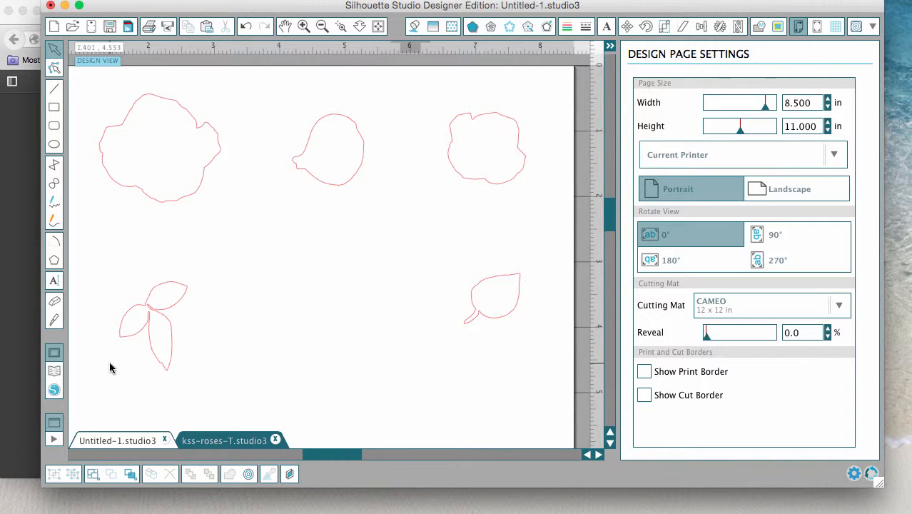
Move the three-leaf sprig and the single leaf inward to form an evenly spaced second row below the roses.
left_click(173, 328)
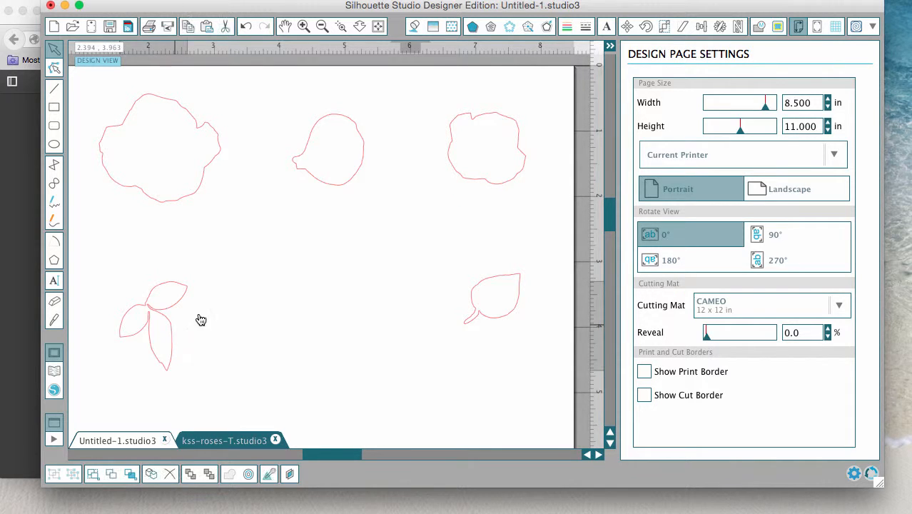
left_click_drag(201, 319, 246, 301)
left_click(244, 299)
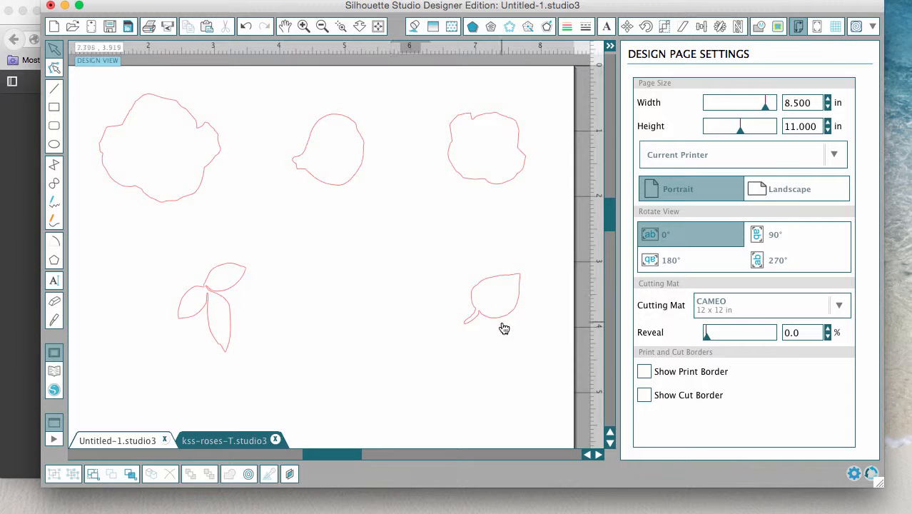
left_click_drag(501, 318, 402, 319)
left_click(401, 317)
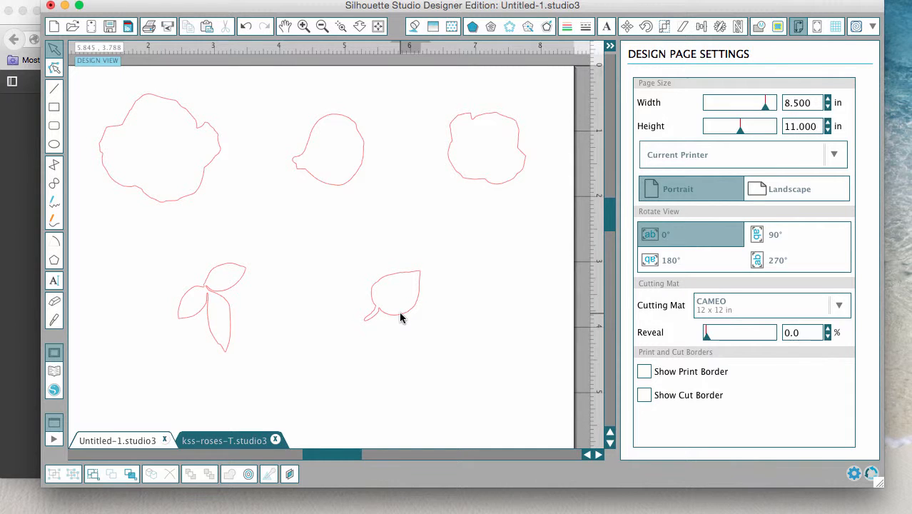
scroll(400, 317, "down", 10)
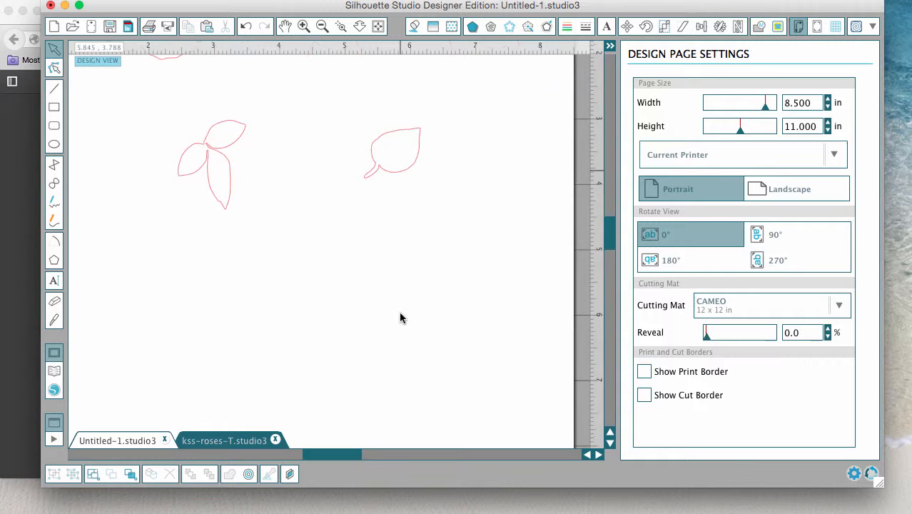
scroll(400, 317, "down", 5)
scroll(399, 317, "up", 3)
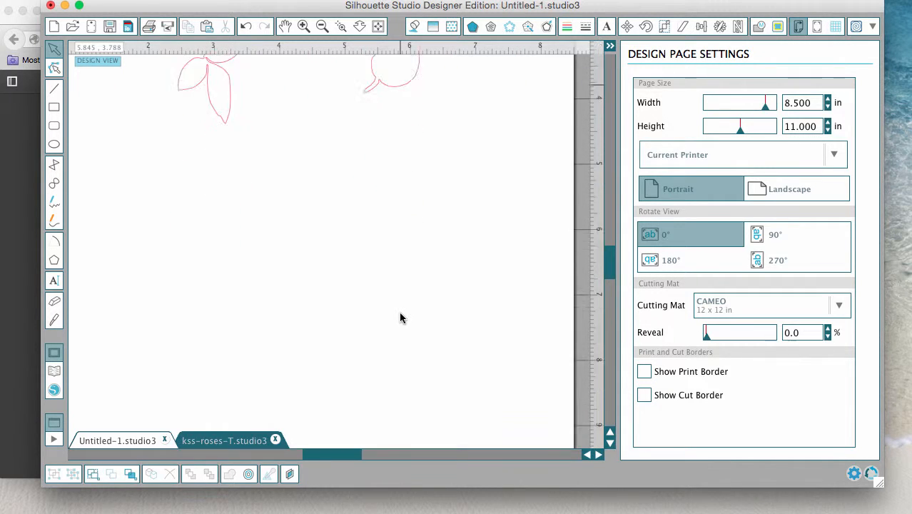
scroll(400, 317, "up", 15)
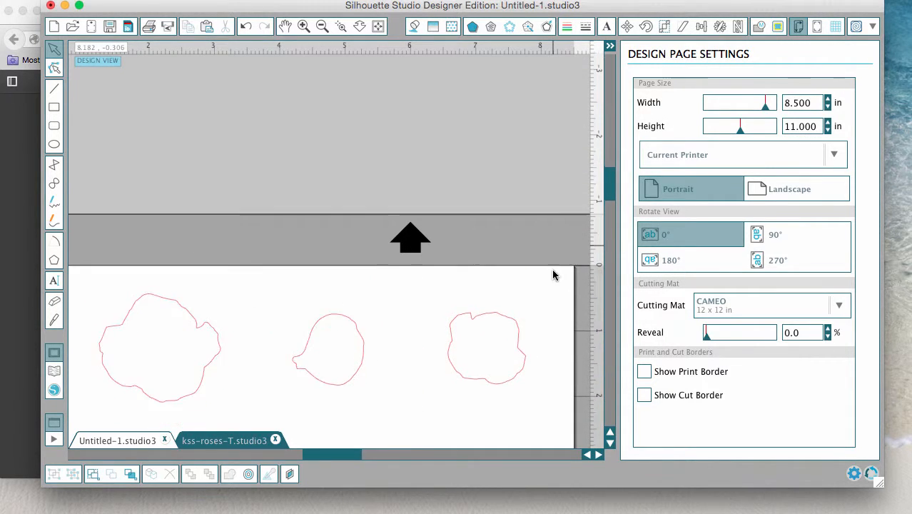
scroll(553, 275, "down", 5)
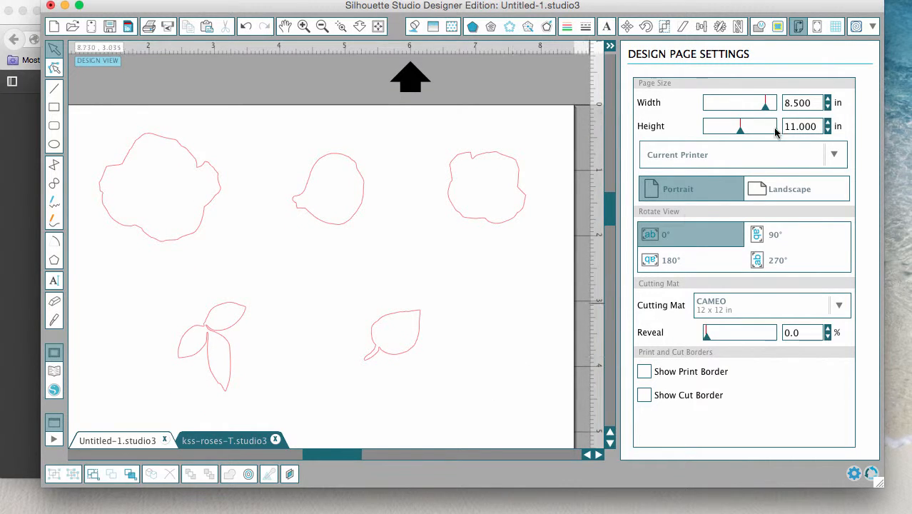
Open the cut settings and choose plain Cardstock as the material type.
left_click(874, 27)
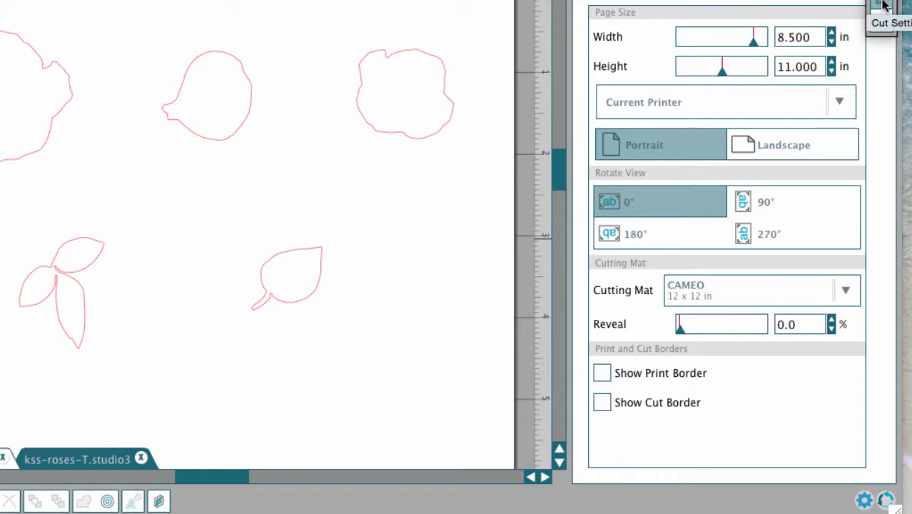
left_click(870, 71)
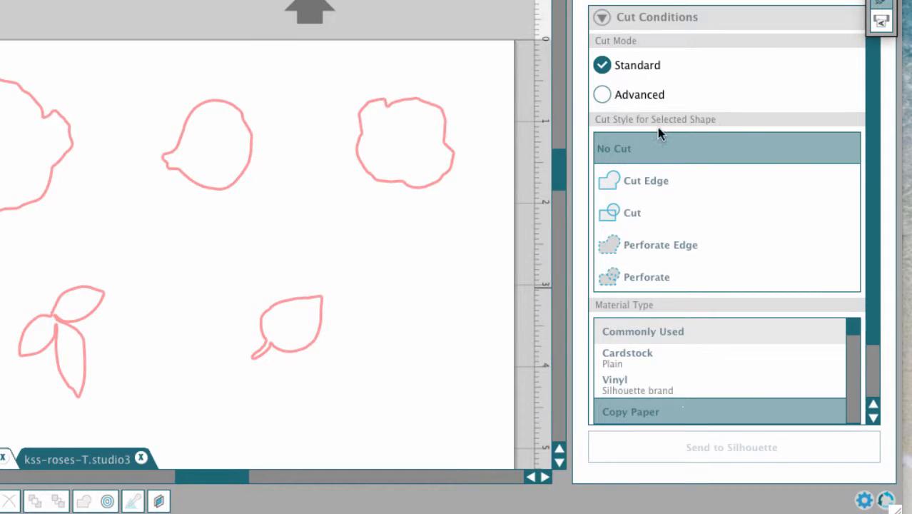
left_click(626, 358)
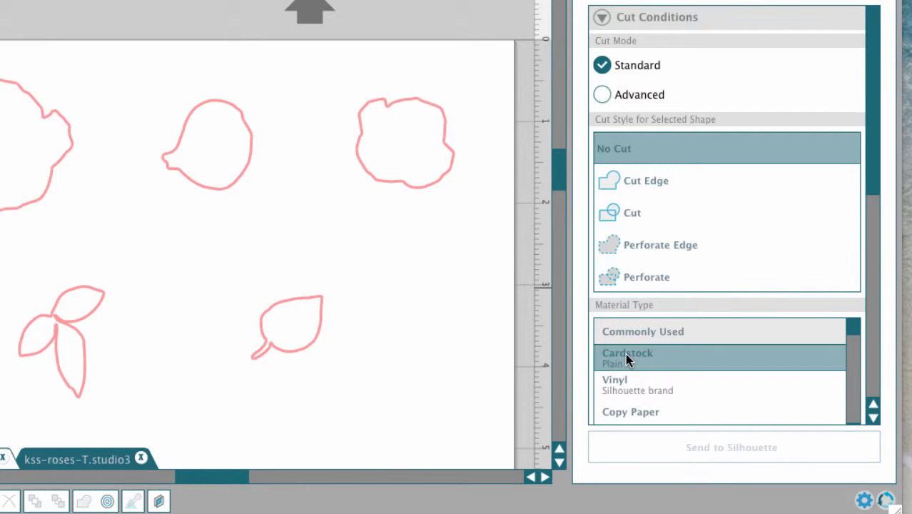
Look through the available material types, from the commonly used ones down to the user-defined materials.
scroll(625, 353, "down", 3)
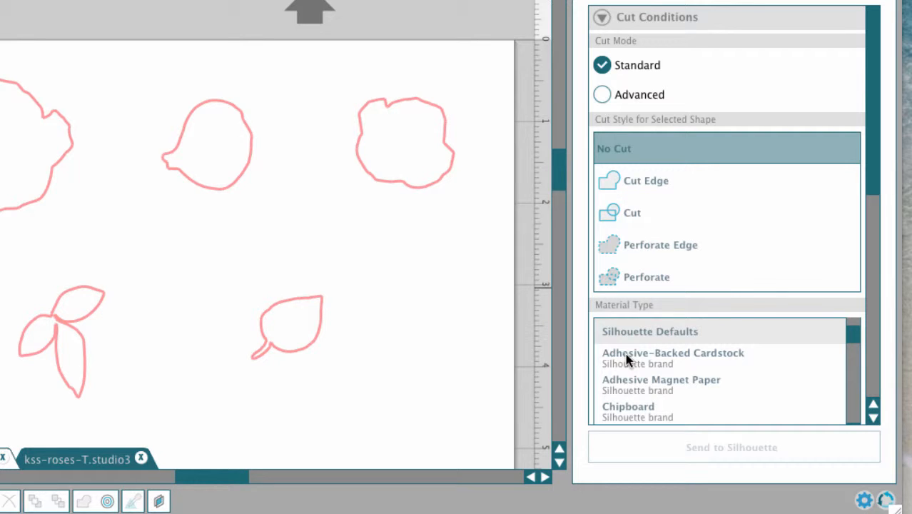
scroll(625, 354, "up", 3)
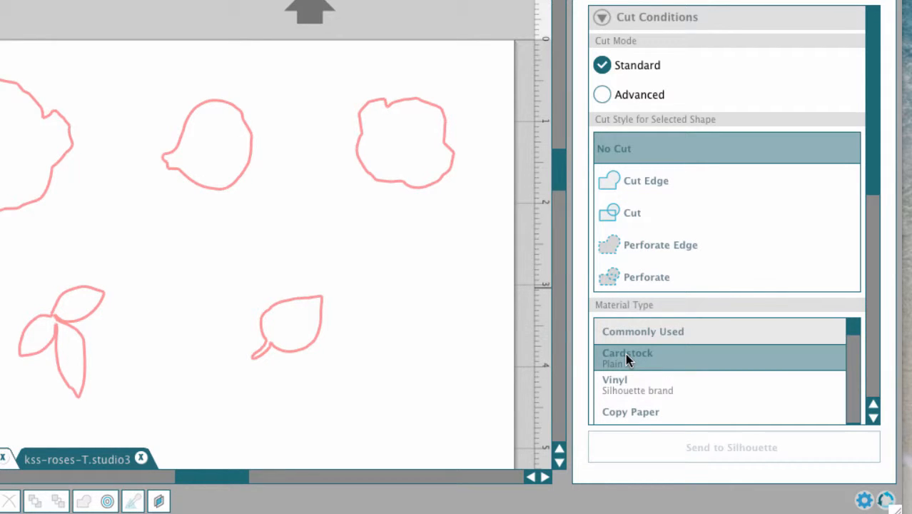
scroll(626, 357, "down", 4)
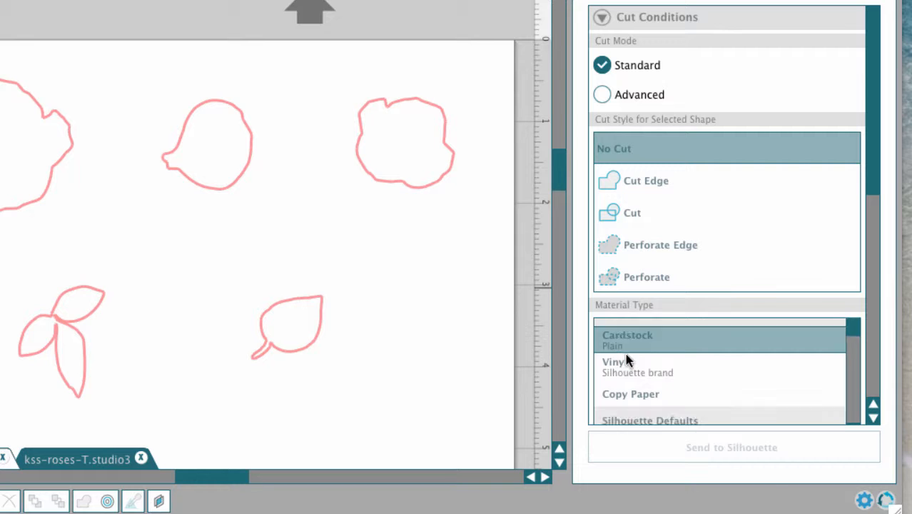
scroll(626, 360, "down", 3)
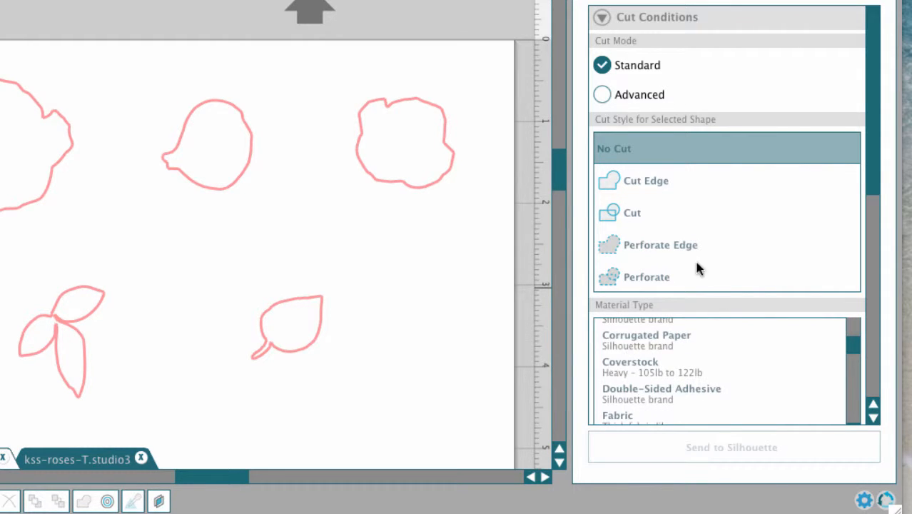
scroll(710, 244, "down", 10)
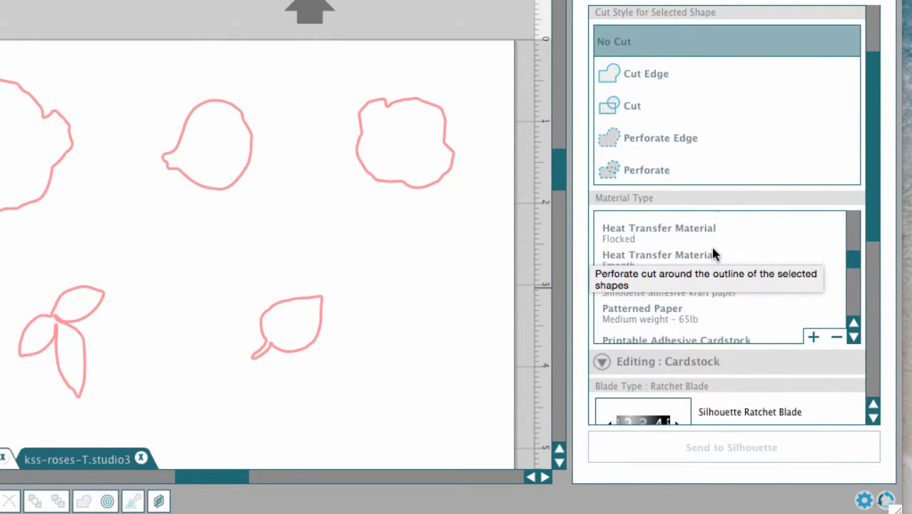
scroll(710, 244, "down", 15)
scroll(868, 226, "down", 3)
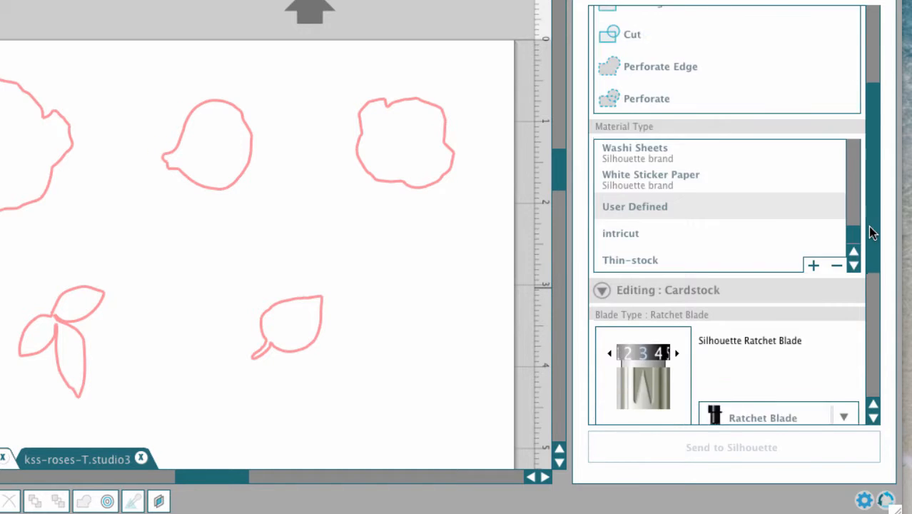
Find the ratchet blade settings for Cardstock and raise the cutting thickness to 33.
scroll(868, 226, "down", 10)
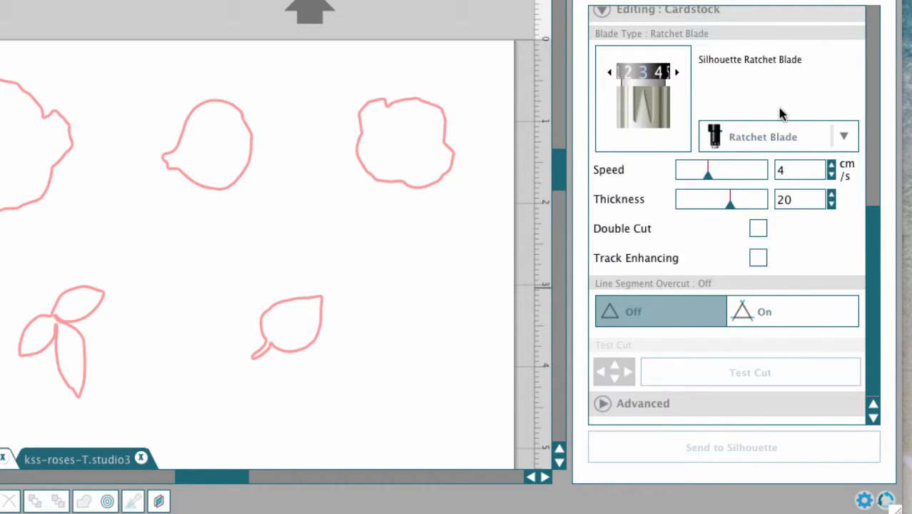
scroll(780, 114, "up", 3)
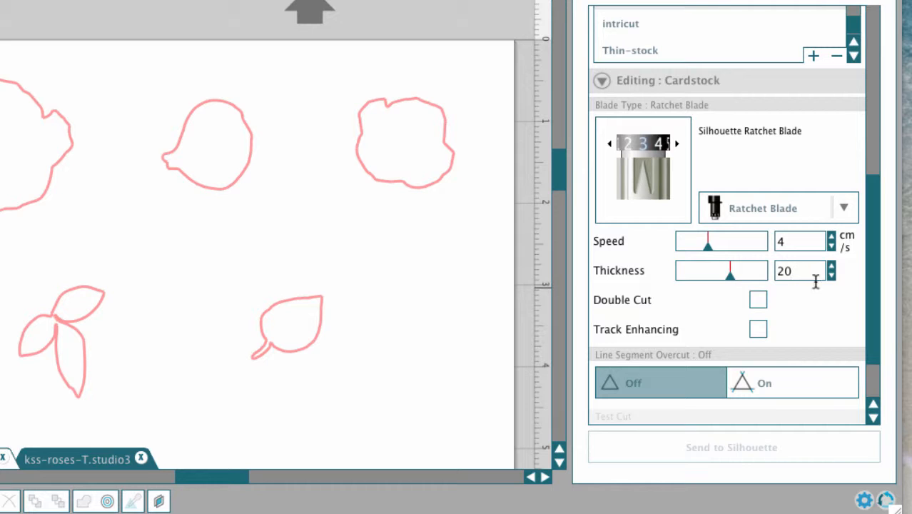
left_click_drag(729, 281, 776, 281)
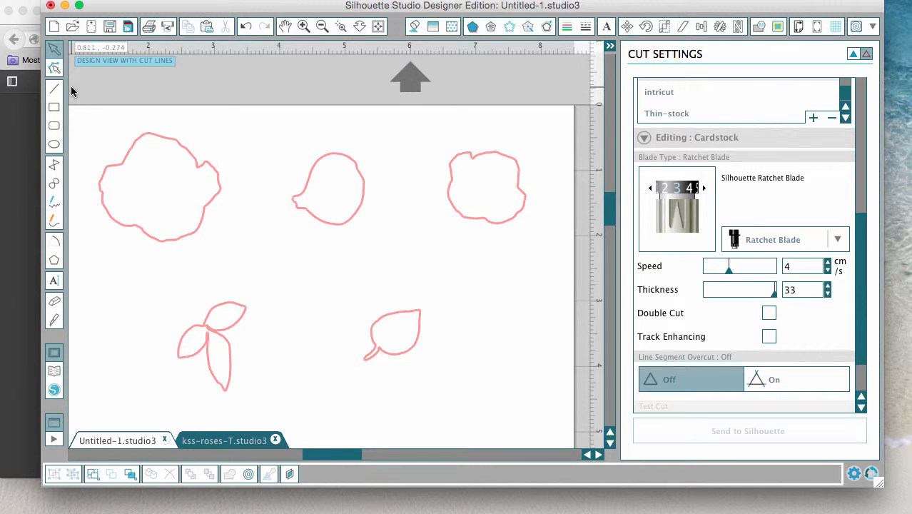
Select all the rose and leaf outlines and change their line color to dark gray.
left_click_drag(71, 91, 548, 430)
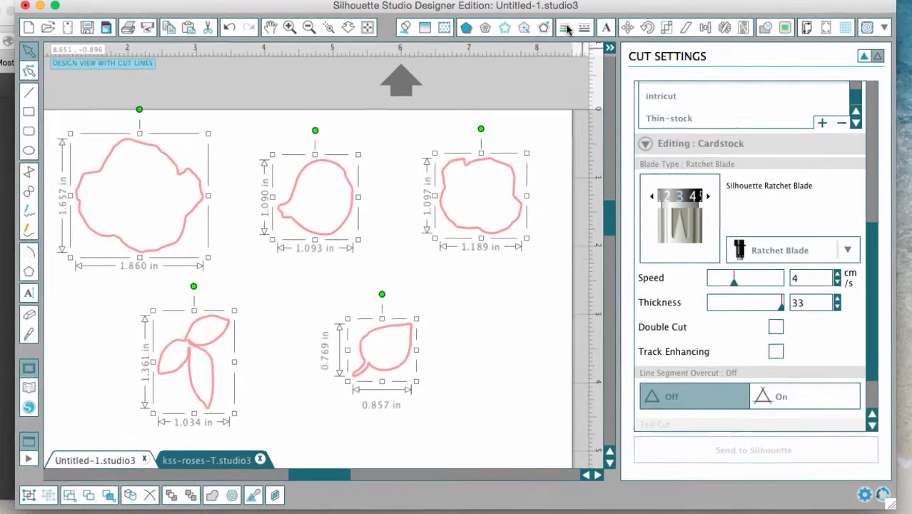
left_click(567, 27)
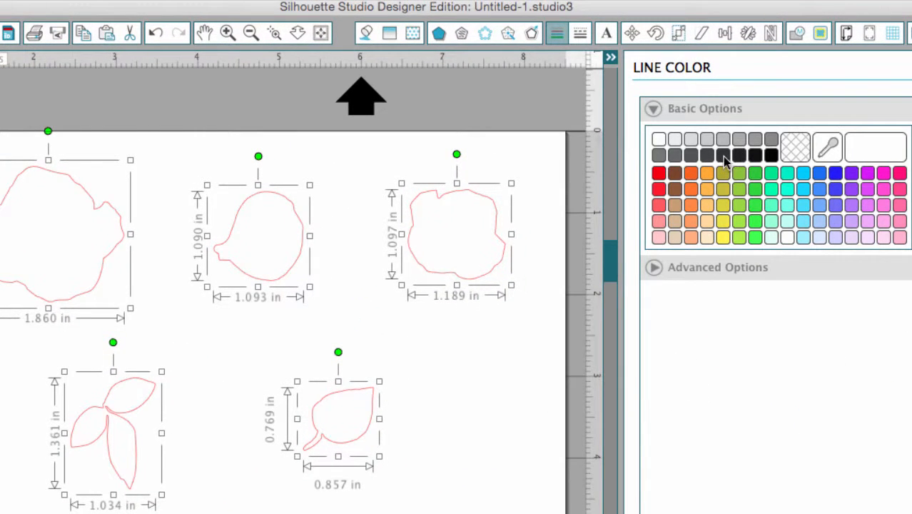
Give the selected outlines a solid line style with a line thickness of 1.5 pt.
left_click(579, 35)
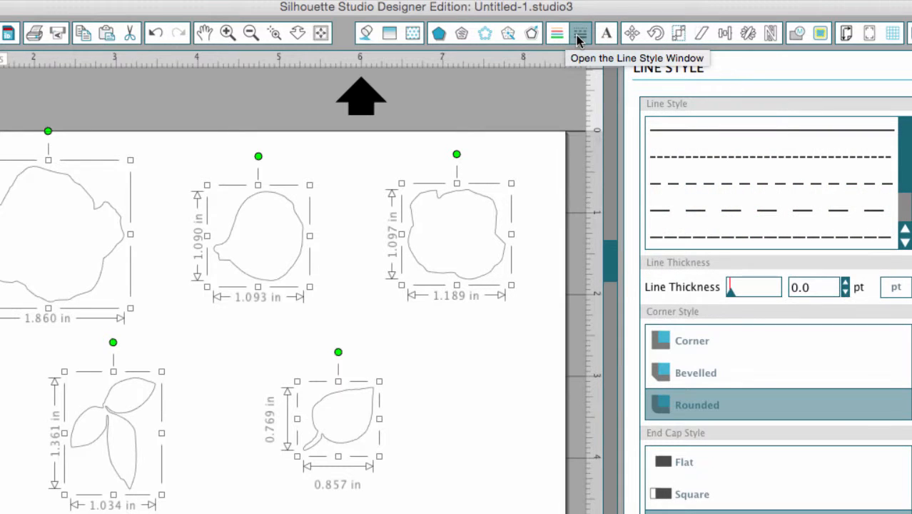
left_click(681, 135)
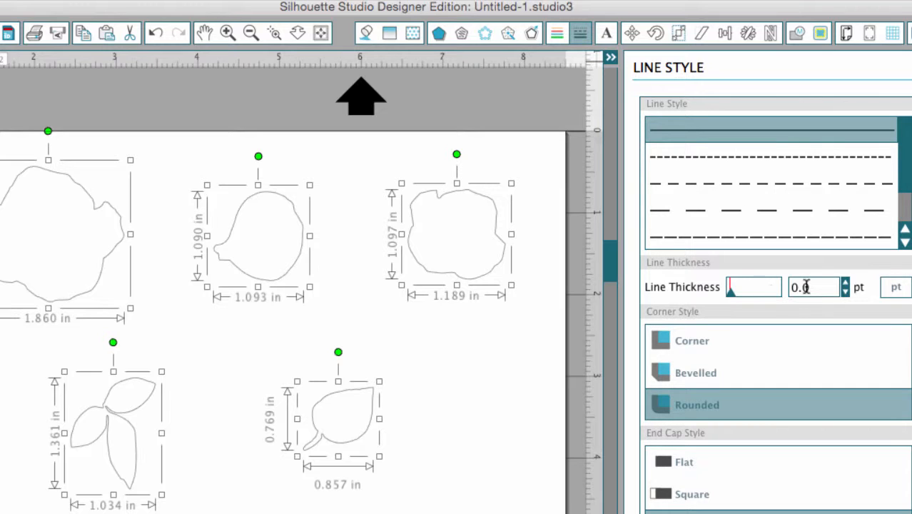
left_click_drag(797, 286, 787, 286)
type("1")
left_click_drag(815, 287, 804, 287)
type("5")
key("Return")
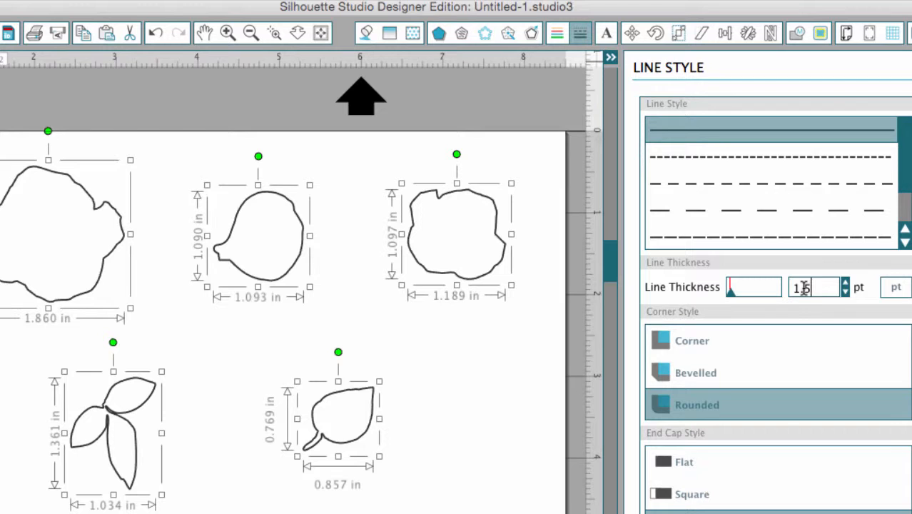
Deselect the outlines and take a screenshot of the page area that contains all five shapes.
left_click(488, 397)
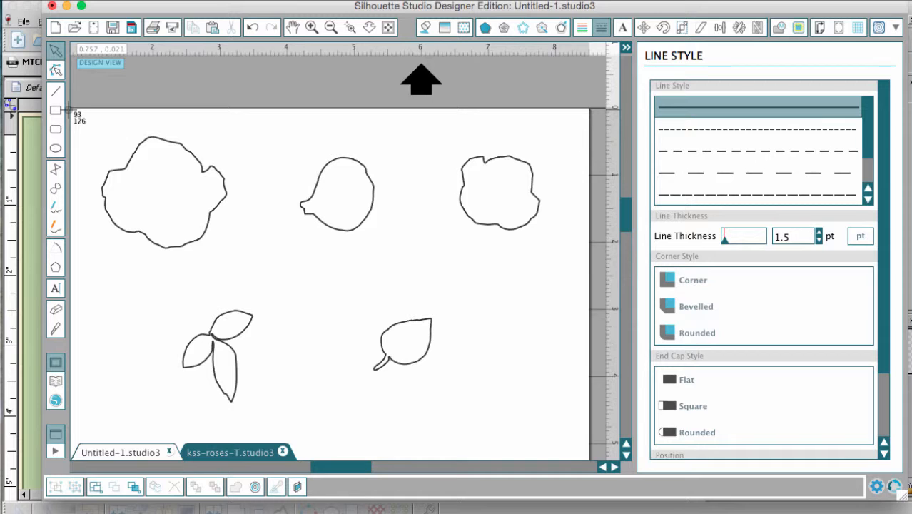
left_click_drag(68, 111, 587, 411)
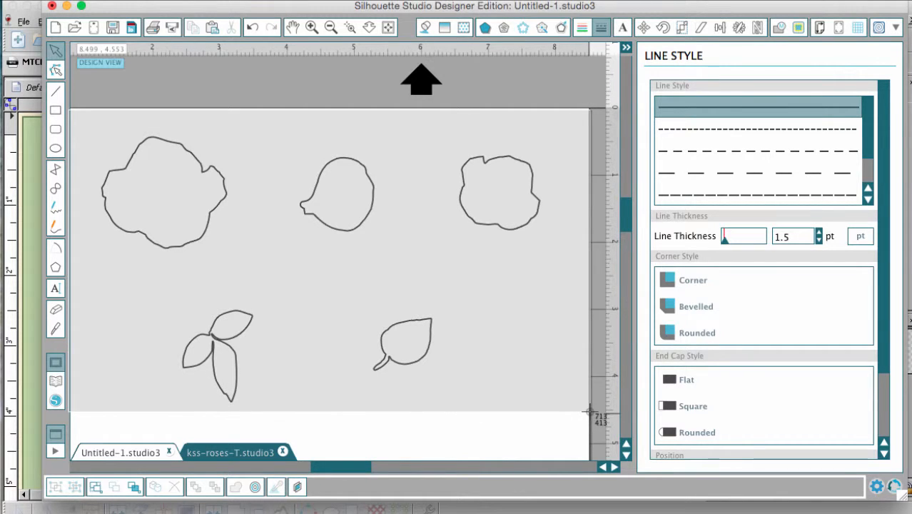
left_click_drag(586, 411, 588, 412)
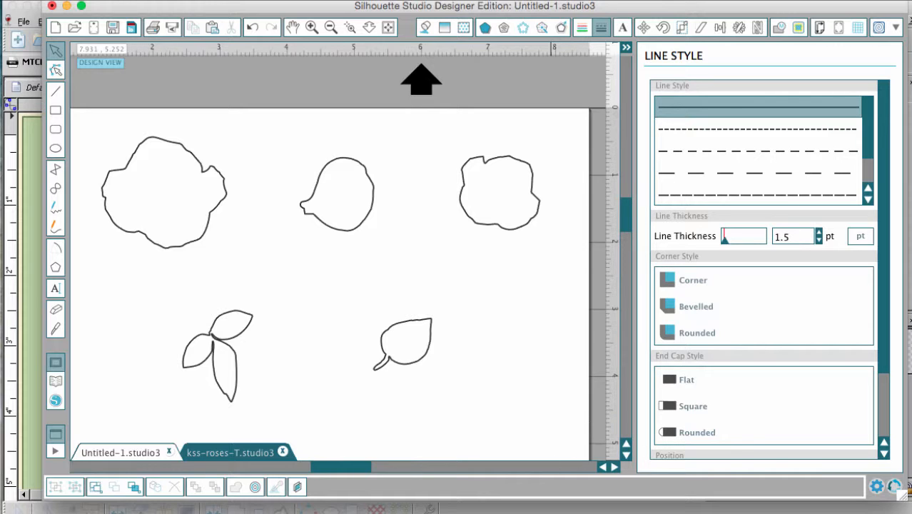
Switch to Make The Cut!, pixel-trace Screenshot 2016-01-26 17.56.07.png from the Desktop, and import the traced outlines without adding further traces.
left_click(428, 512)
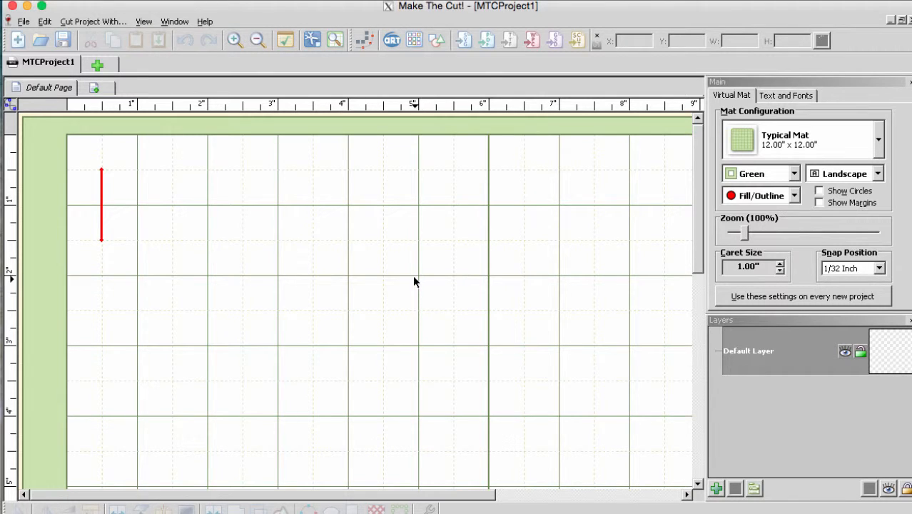
left_click(362, 40)
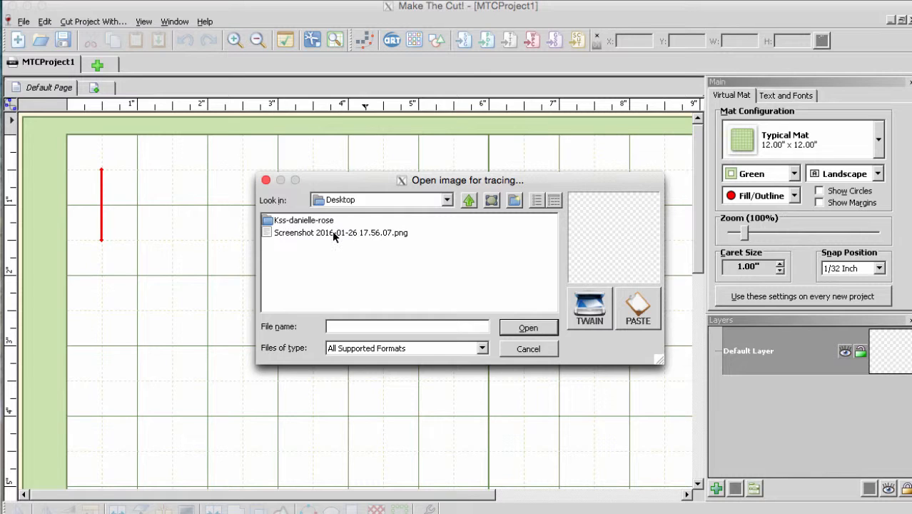
left_click(333, 234)
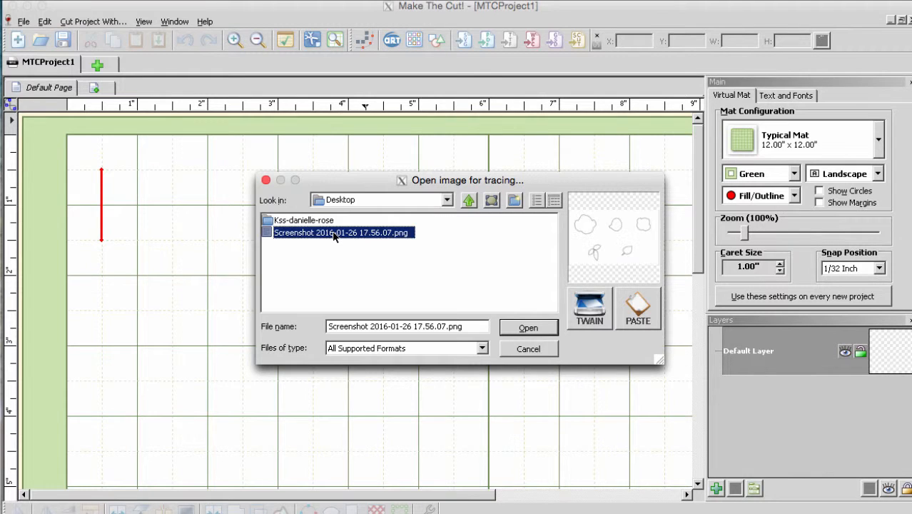
left_click(528, 329)
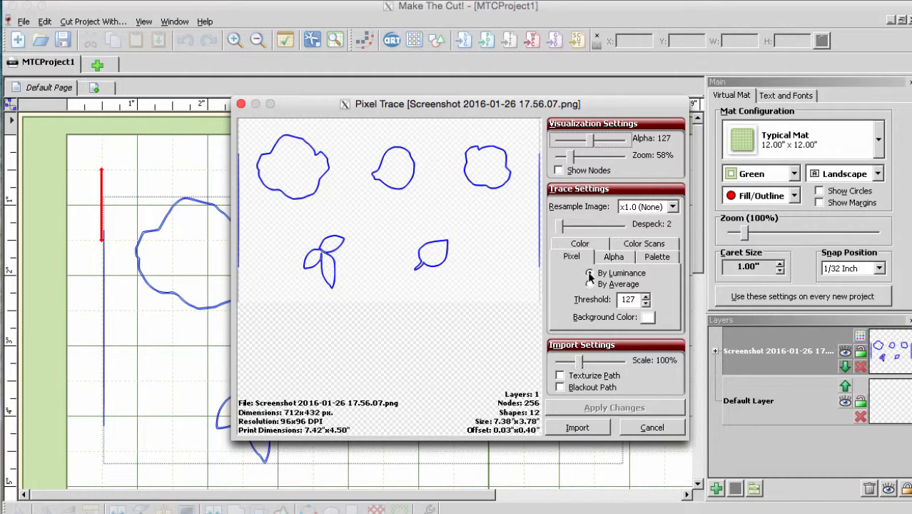
left_click(576, 428)
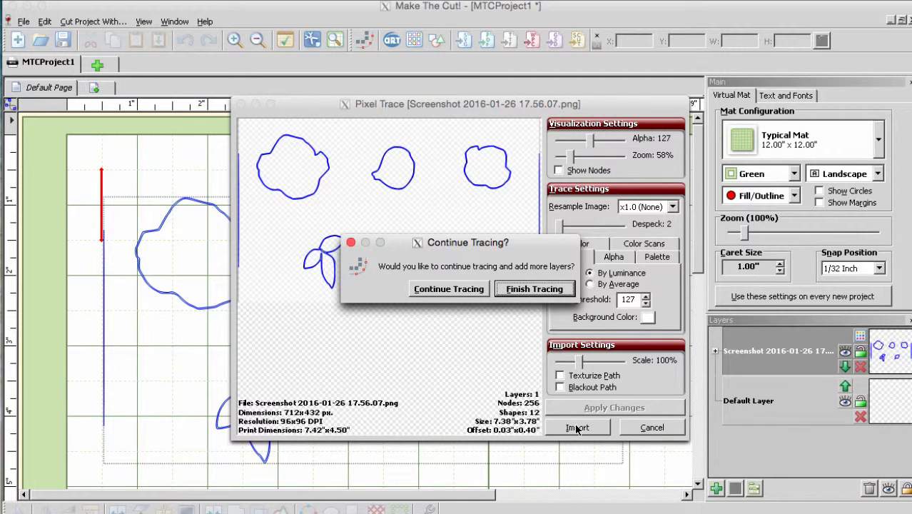
left_click(538, 290)
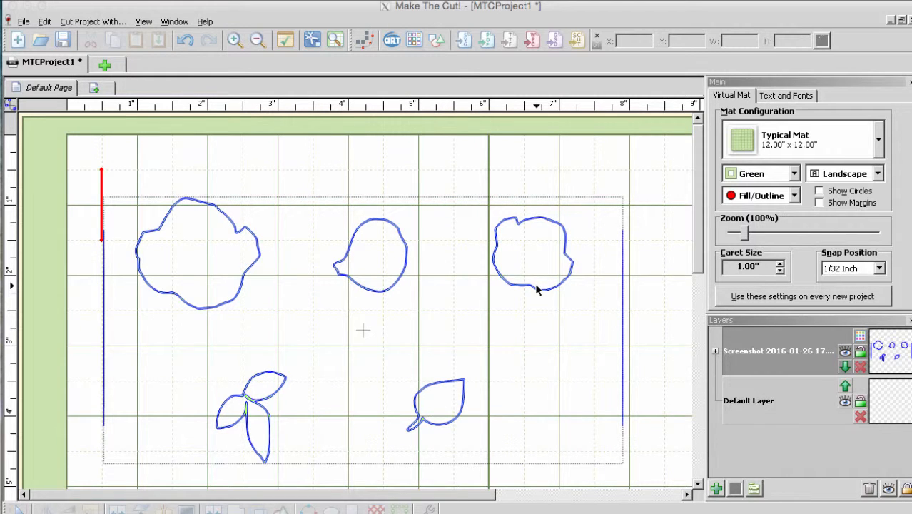
Move the whole group of traced outlines to the mat's upper-left corner, at about X 0.06 and Y 0.04.
left_click(256, 38)
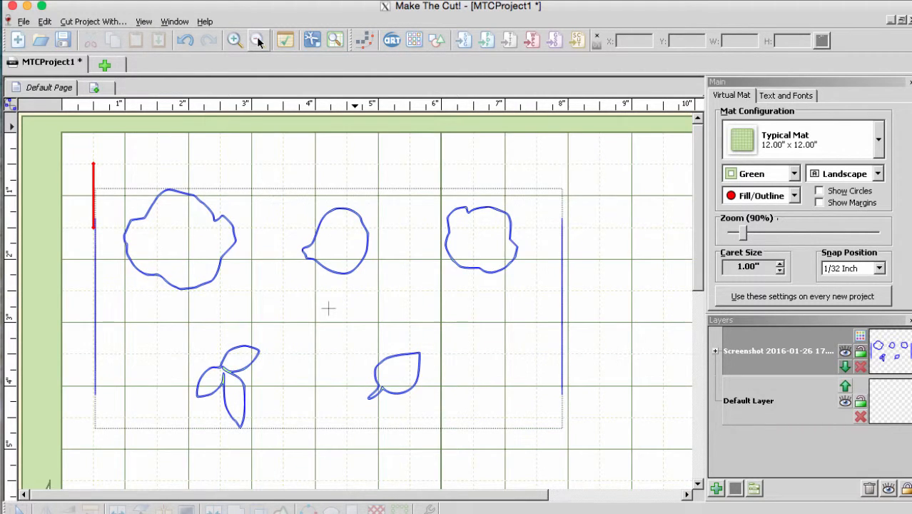
left_click(256, 39)
left_click(256, 39)
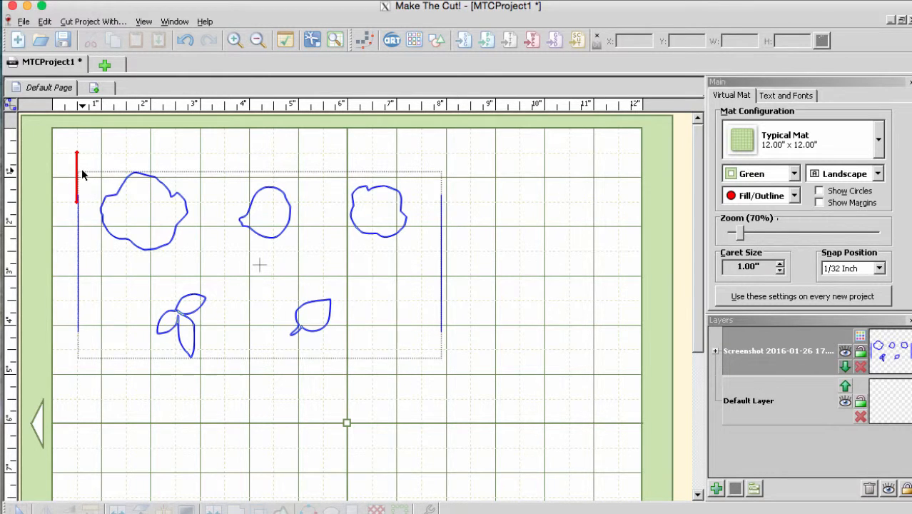
left_click(125, 202)
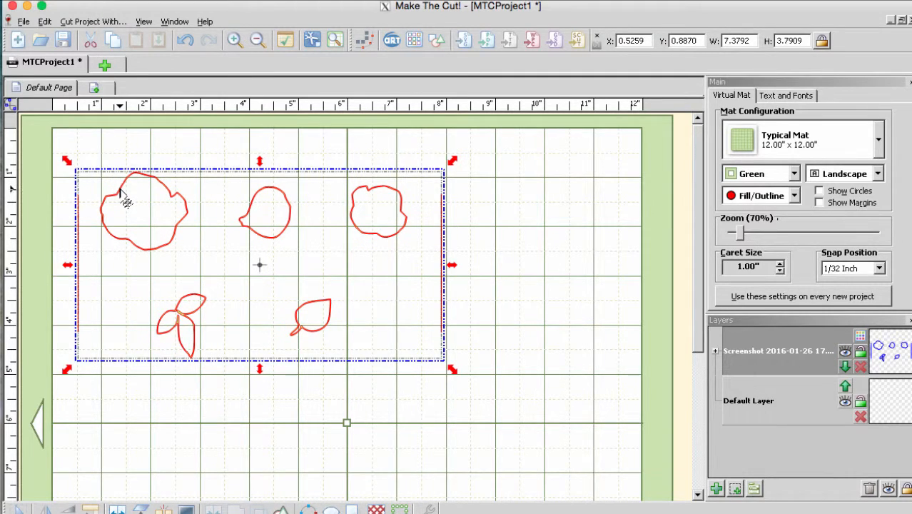
left_click_drag(126, 202, 101, 156)
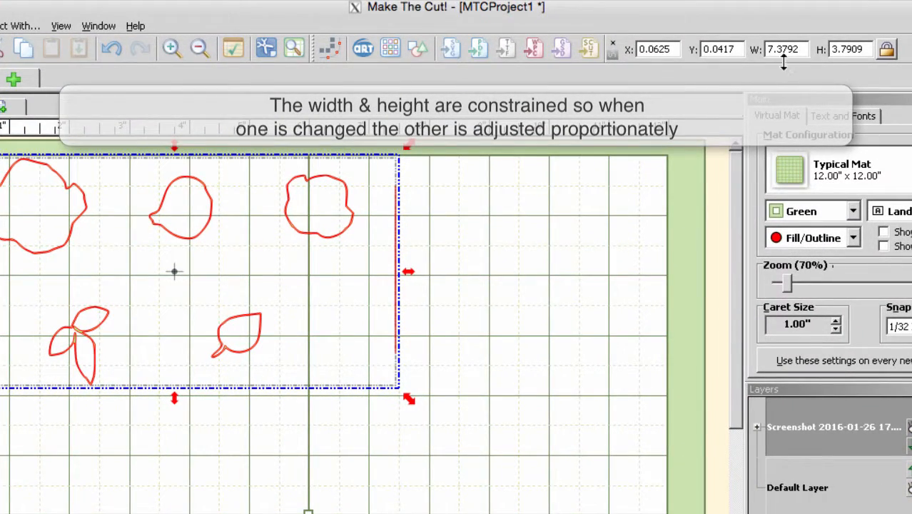
Set the width of the traced outline group to 8.5 inches with its proportions locked.
left_click(776, 50)
double_click(776, 50)
type("8.5")
key("Return")
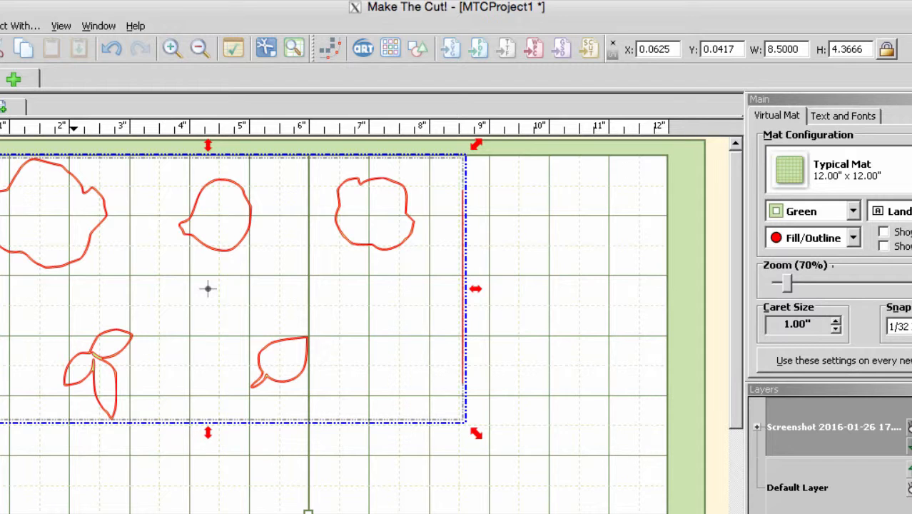
left_click(0, 25)
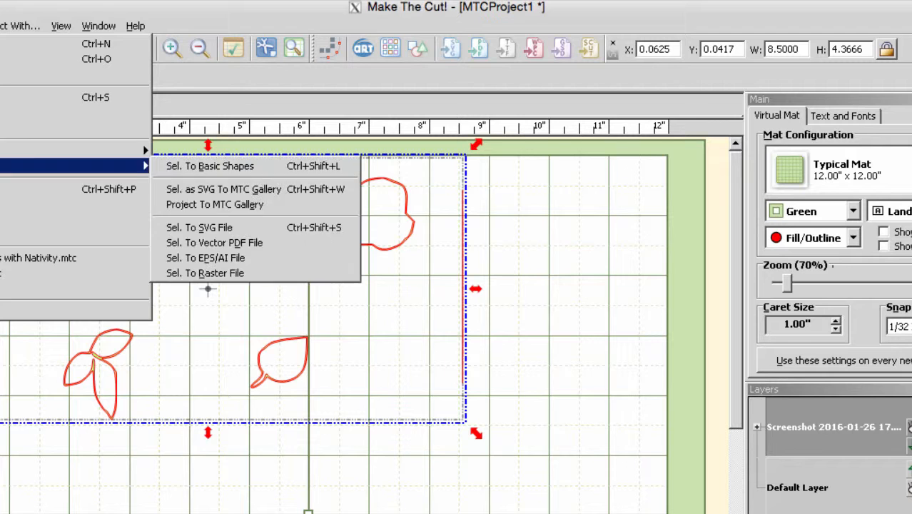
mouse_move(135, 170)
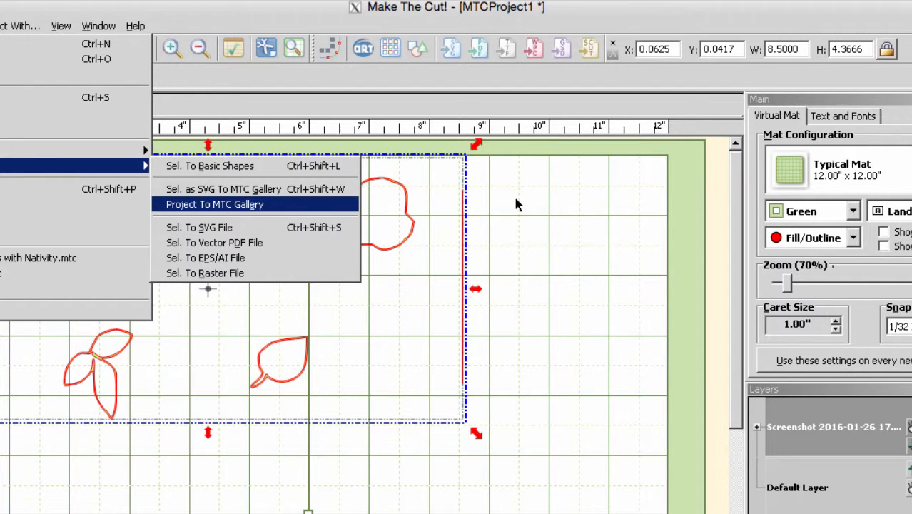
left_click(629, 217)
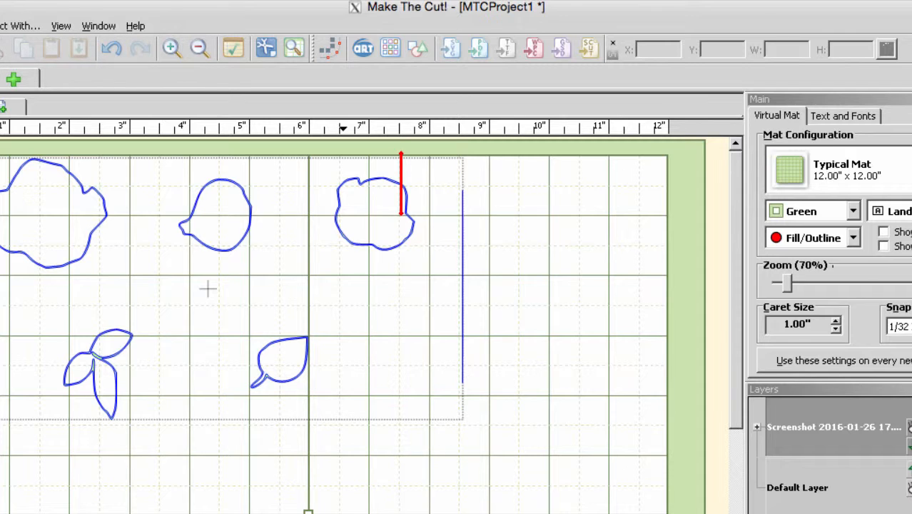
Close MTCProject1 without saving its changes and return to Silhouette Studio Designer Edition.
left_click(0, 47)
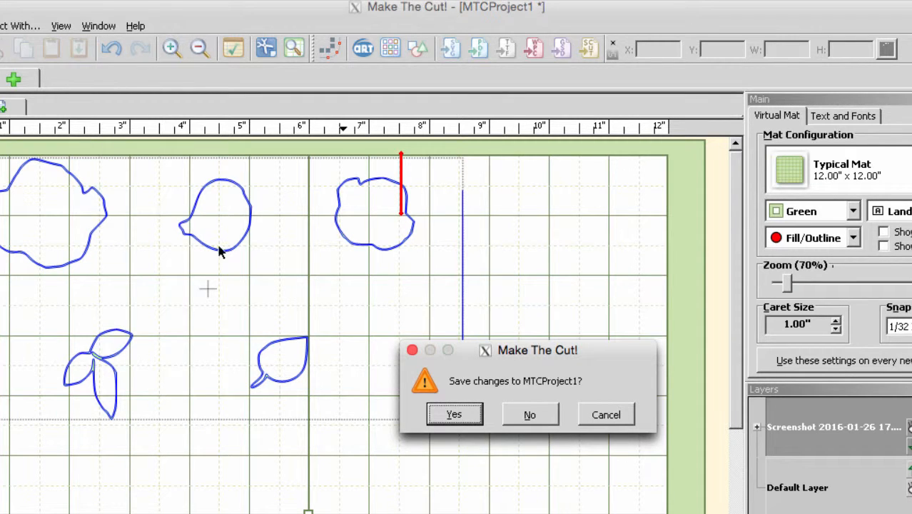
left_click(542, 416)
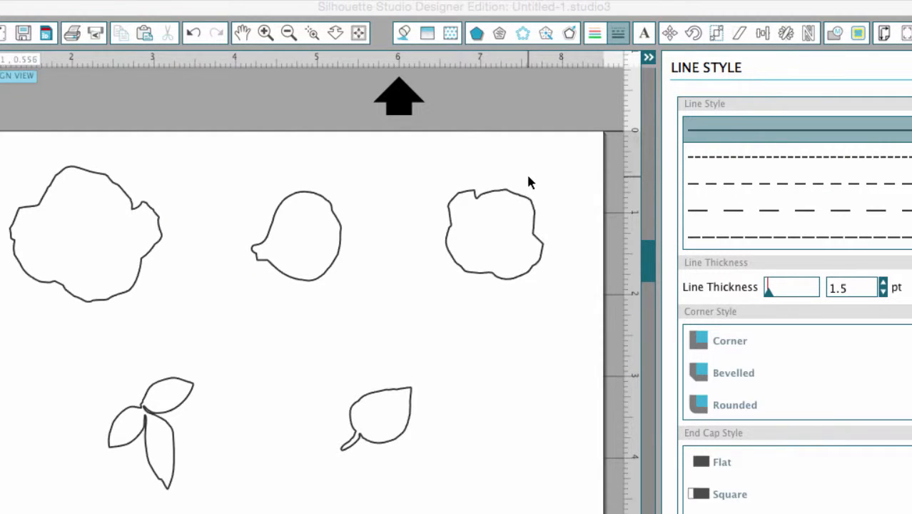